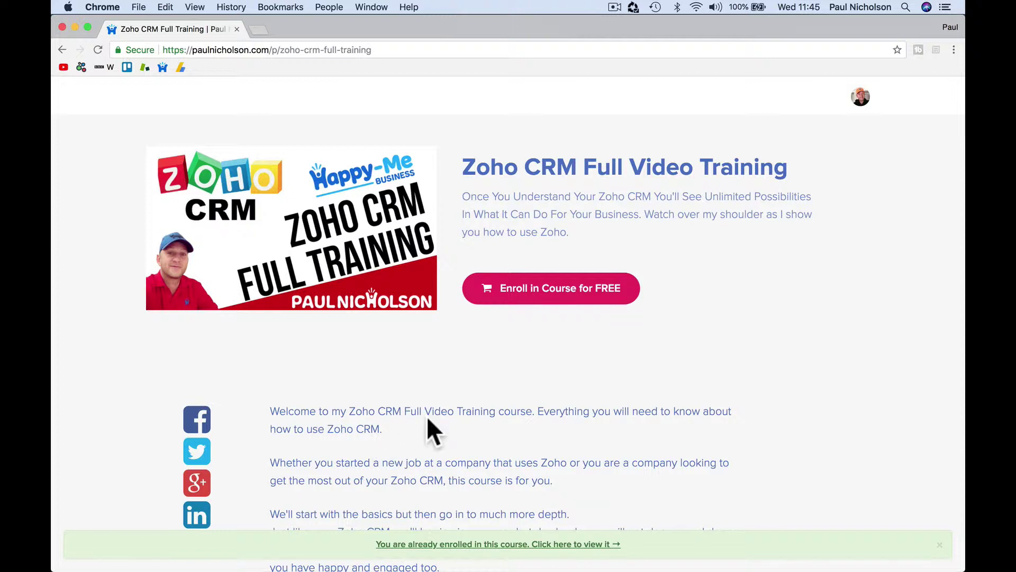
- Scroll through the Zoho CRM Full Video Training course landing page
{"action": "scroll", "coordinate": [427, 415], "scroll_direction": "down", "scroll_amount": 20}
{"action": "scroll", "coordinate": [427, 415], "scroll_direction": "up", "scroll_amount": 10}
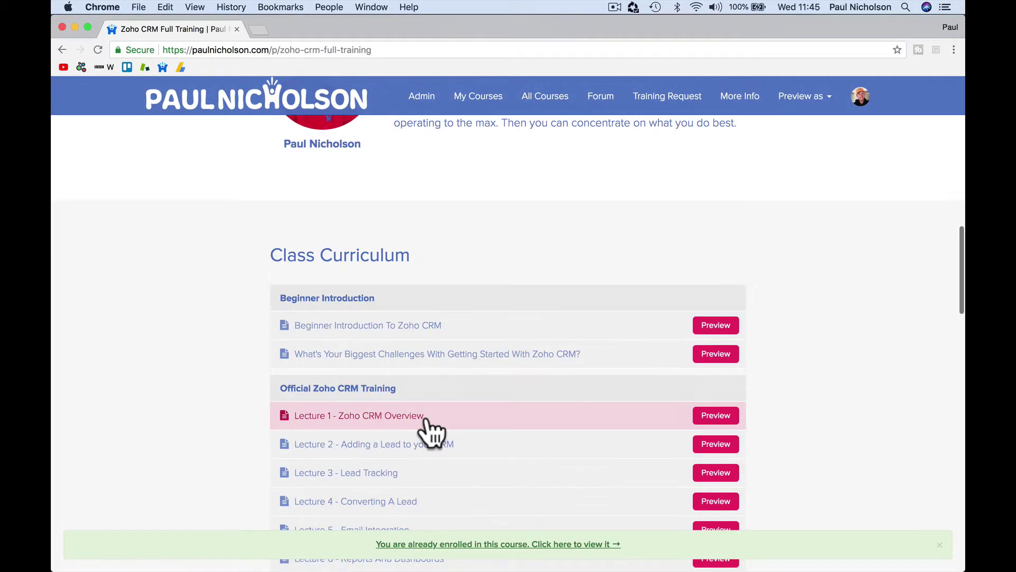
{"action": "scroll", "coordinate": [426, 415], "scroll_direction": "down", "scroll_amount": 3}
{"action": "scroll", "coordinate": [426, 418], "scroll_direction": "down", "scroll_amount": 7}
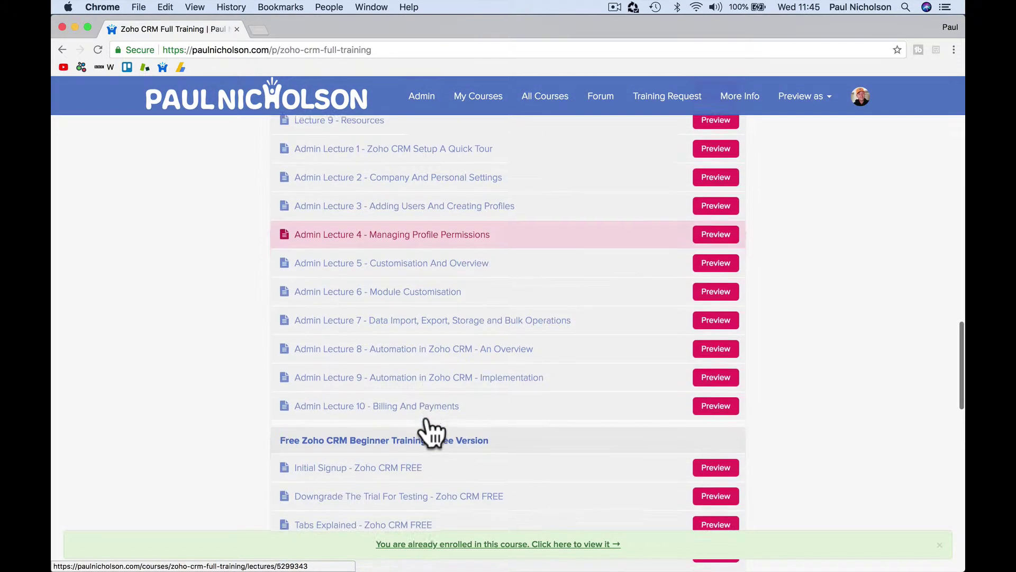
{"action": "scroll", "coordinate": [426, 418], "scroll_direction": "up", "scroll_amount": 4}
{"action": "scroll", "coordinate": [431, 433], "scroll_direction": "up", "scroll_amount": 15}
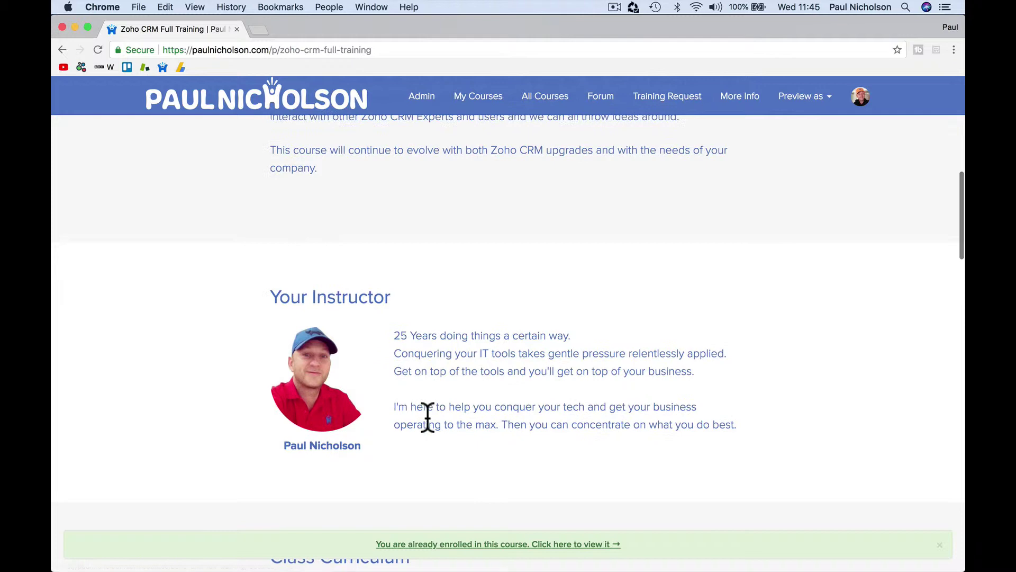
{"action": "scroll", "coordinate": [428, 417], "scroll_direction": "up", "scroll_amount": 5}
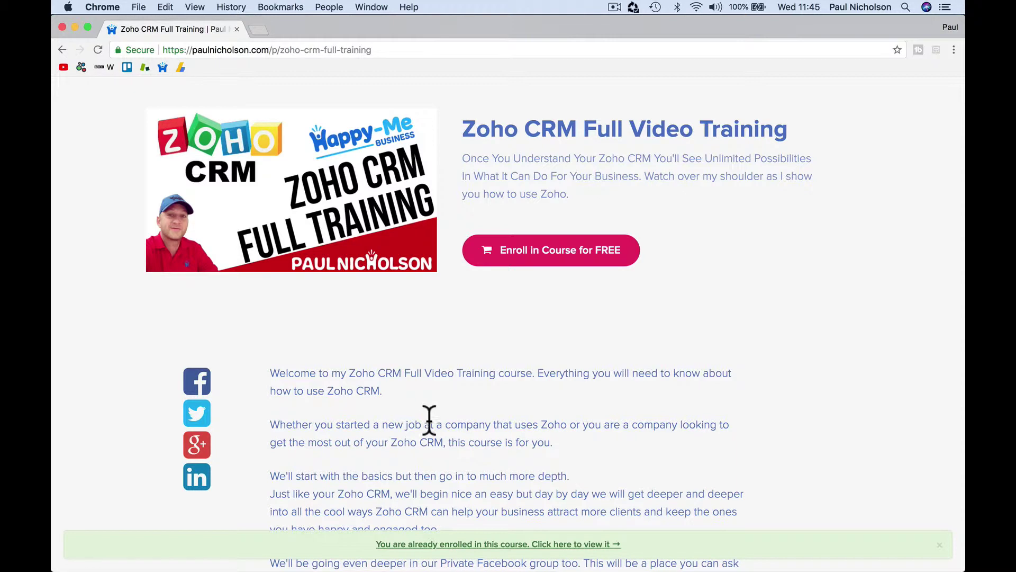
- Enter the enrolled course and open the 'Add Quicklinks To My Training In Your Zoho CRM' lecture
{"action": "left_click", "coordinate": [466, 545]}
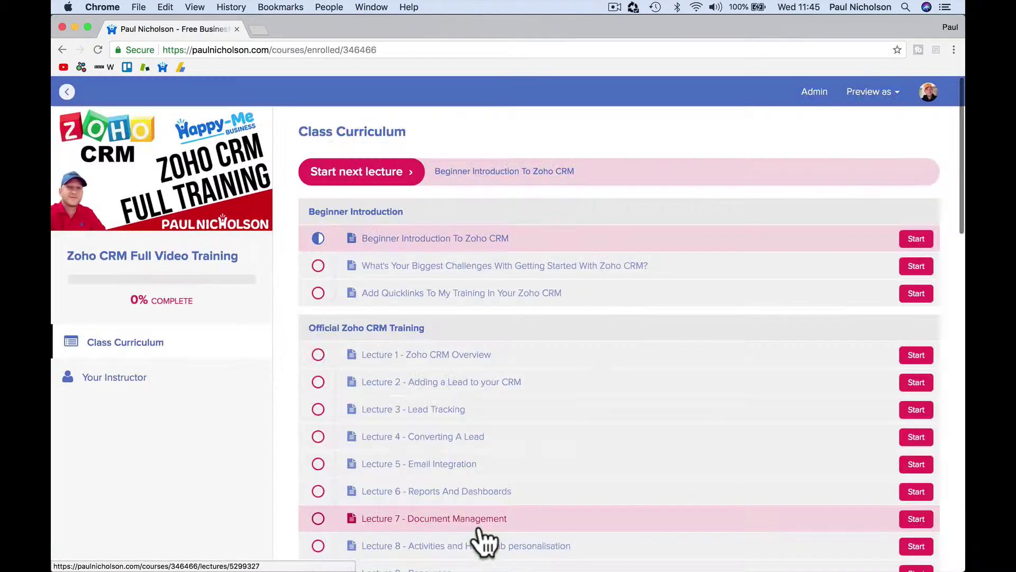
{"action": "scroll", "coordinate": [371, 421], "scroll_direction": "down", "scroll_amount": 15}
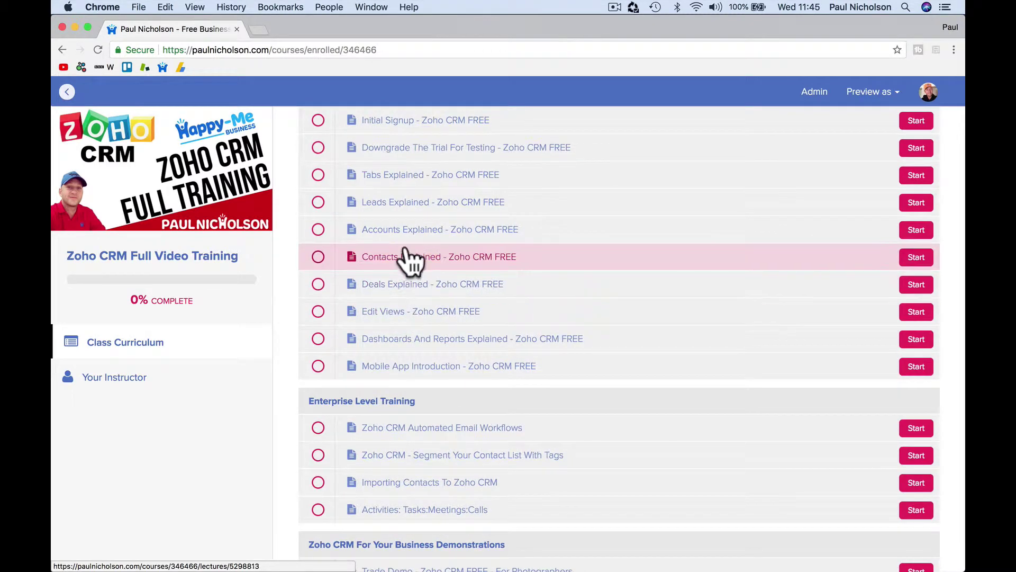
{"action": "scroll", "coordinate": [411, 259], "scroll_direction": "down", "scroll_amount": 5}
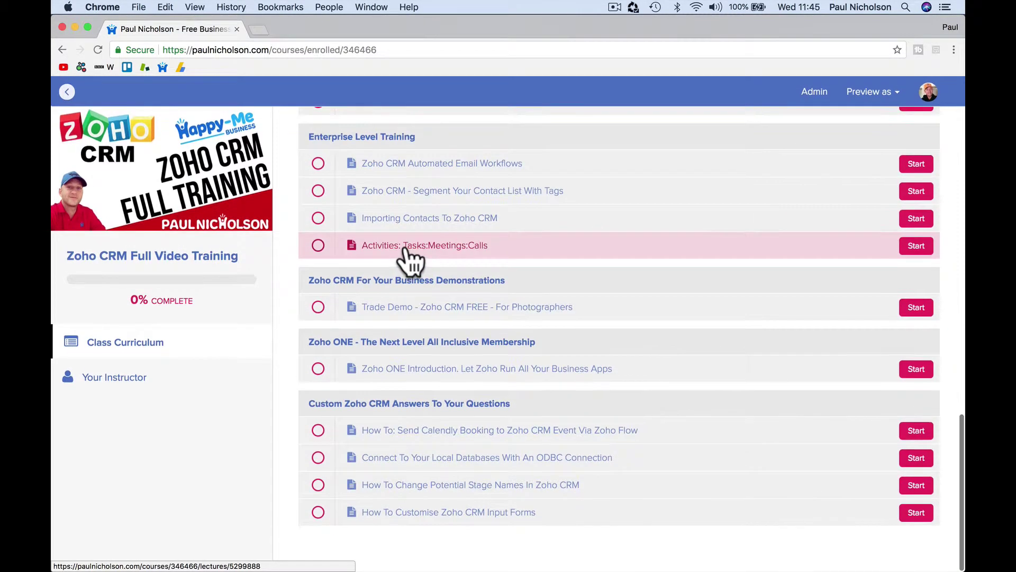
{"action": "scroll", "coordinate": [410, 260], "scroll_direction": "up", "scroll_amount": 2}
{"action": "scroll", "coordinate": [409, 259], "scroll_direction": "up", "scroll_amount": 15}
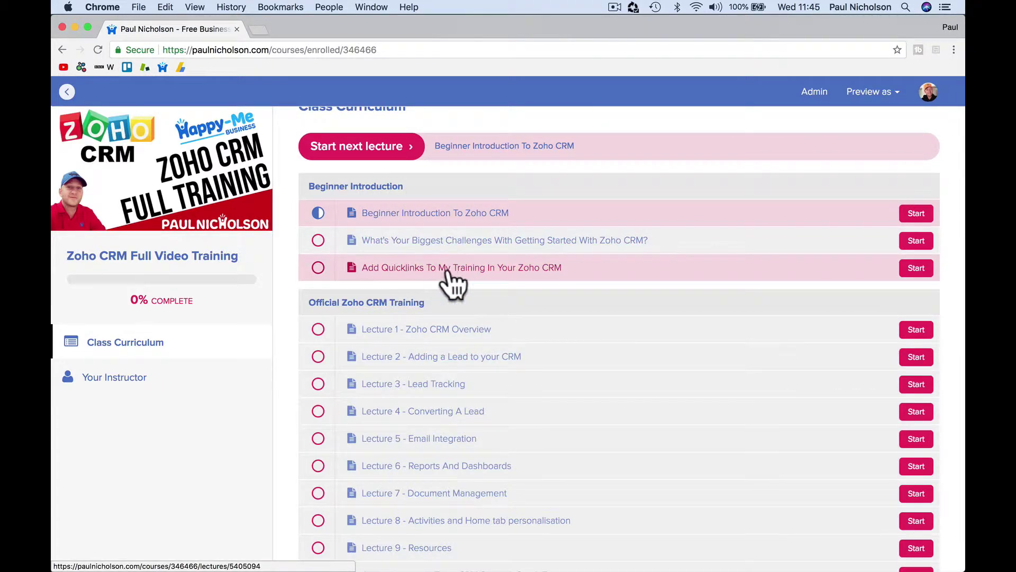
{"action": "left_click", "coordinate": [477, 273]}
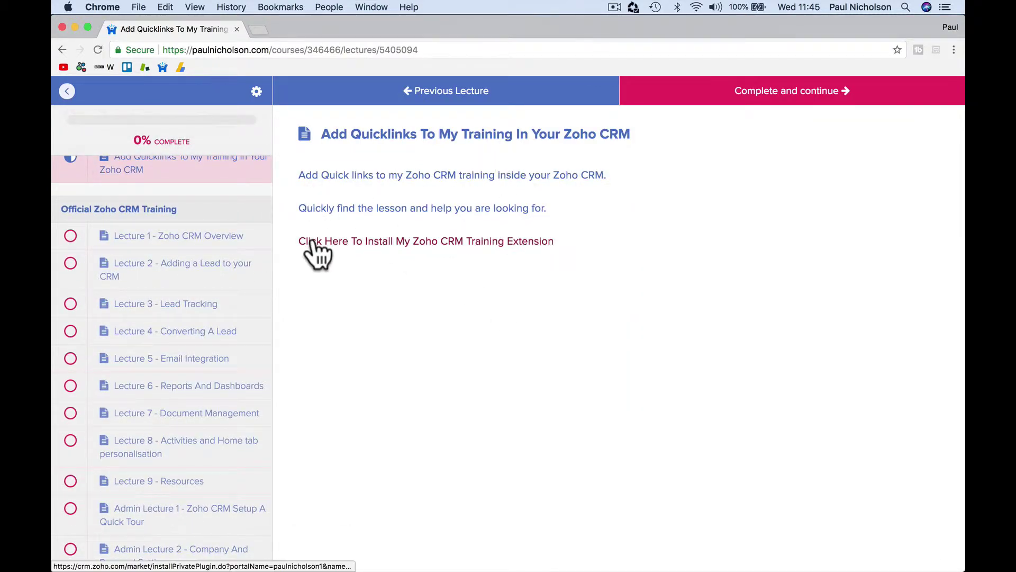
- Install the Zoho CRM Training extension, accepting the terms and privacy declaration, for all users
{"action": "left_click", "coordinate": [373, 244]}
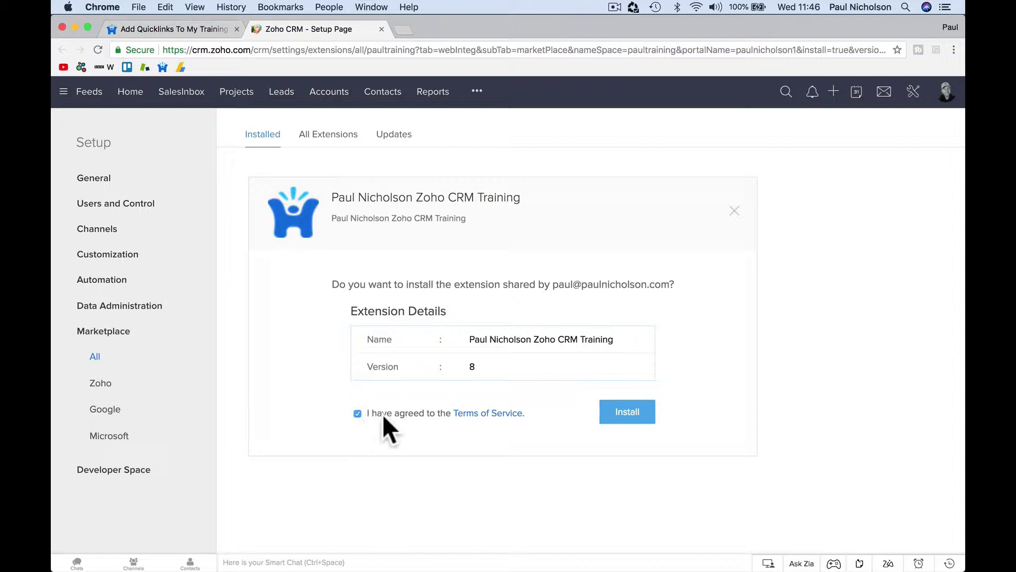
{"action": "left_click", "coordinate": [617, 418]}
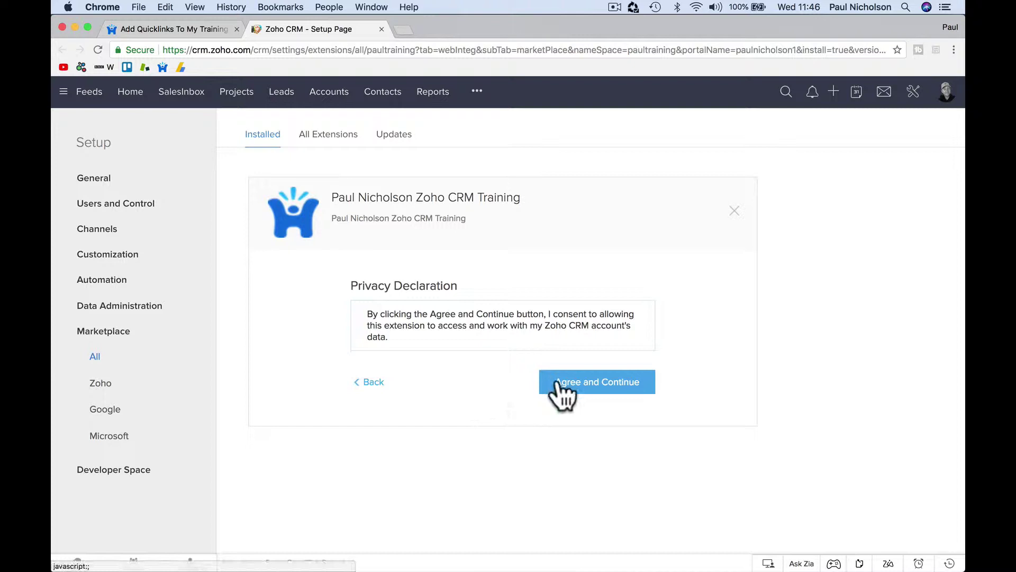
{"action": "left_click", "coordinate": [556, 381]}
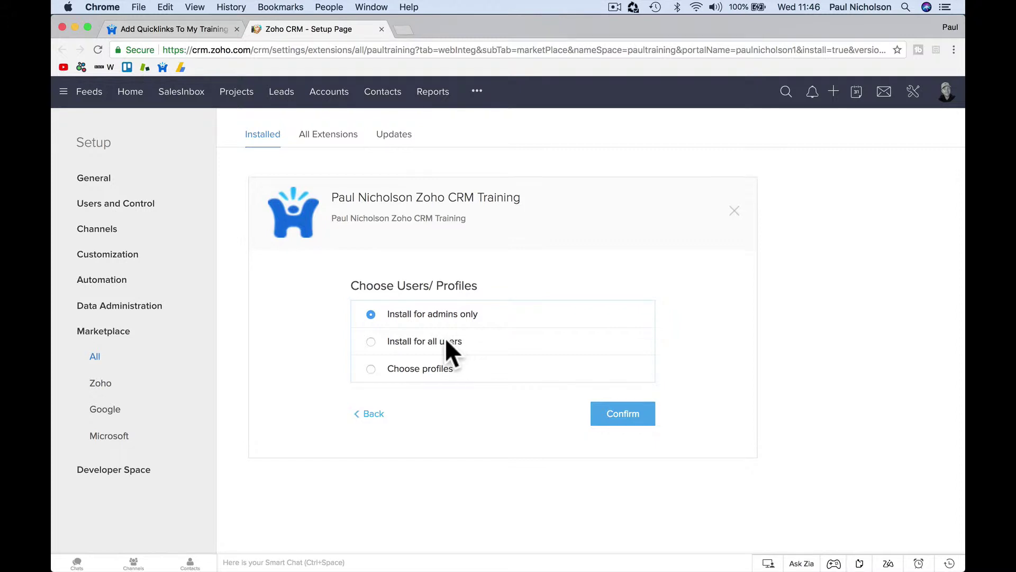
{"action": "left_click", "coordinate": [403, 342]}
- Confirm the installation and expand the Potentials/Deals, Accounts and Contacts installed components
{"action": "left_click", "coordinate": [619, 417]}
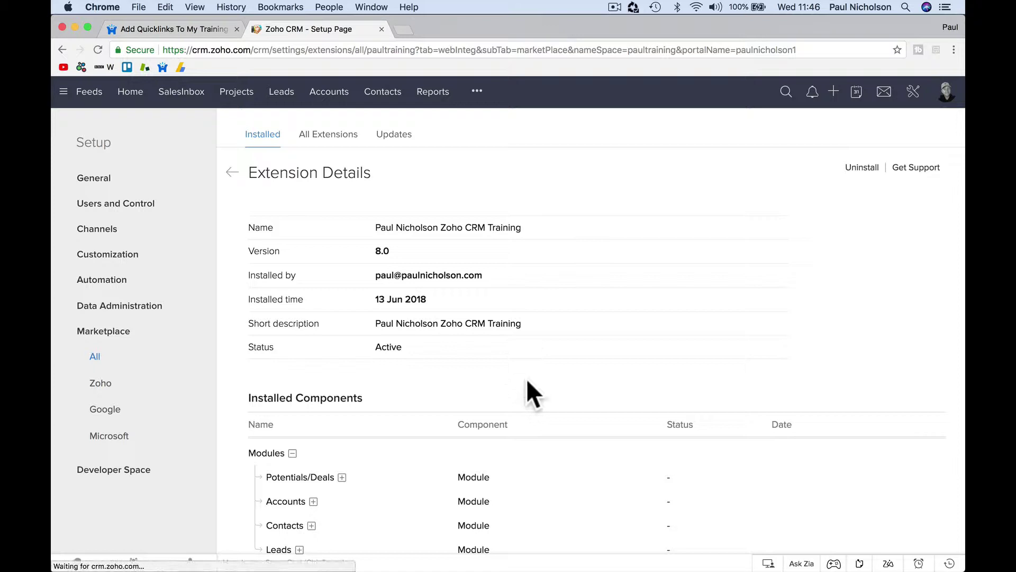
{"action": "left_click", "coordinate": [342, 442]}
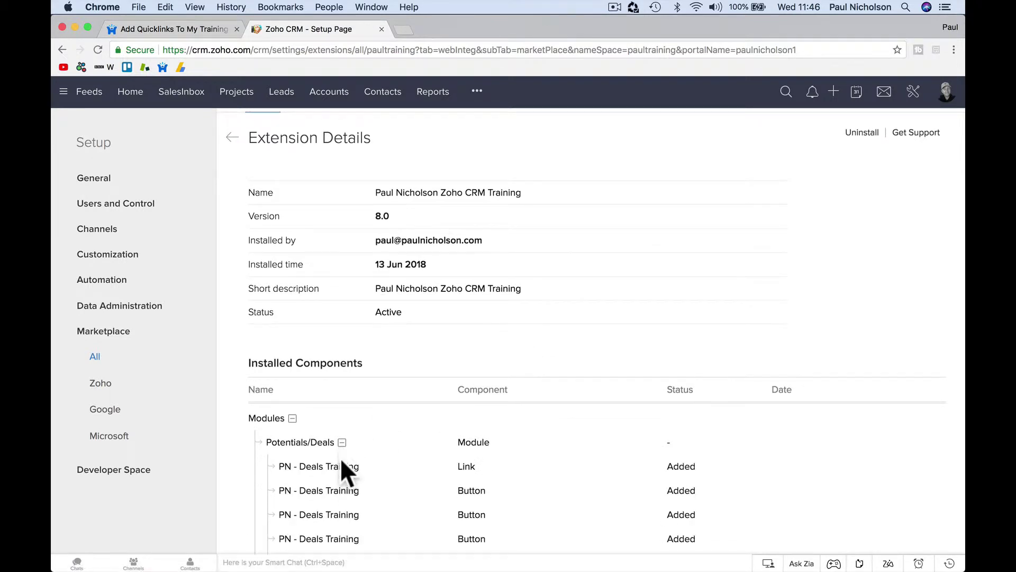
{"action": "scroll", "coordinate": [341, 459], "scroll_direction": "down", "scroll_amount": 3}
{"action": "left_click", "coordinate": [312, 467]}
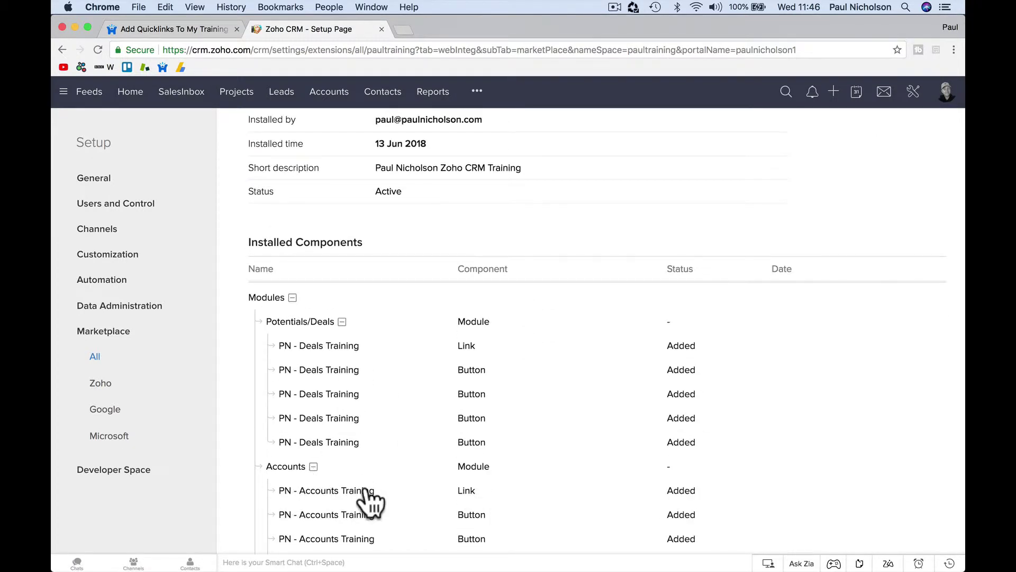
{"action": "scroll", "coordinate": [363, 498], "scroll_direction": "down", "scroll_amount": 3}
{"action": "left_click", "coordinate": [311, 490]}
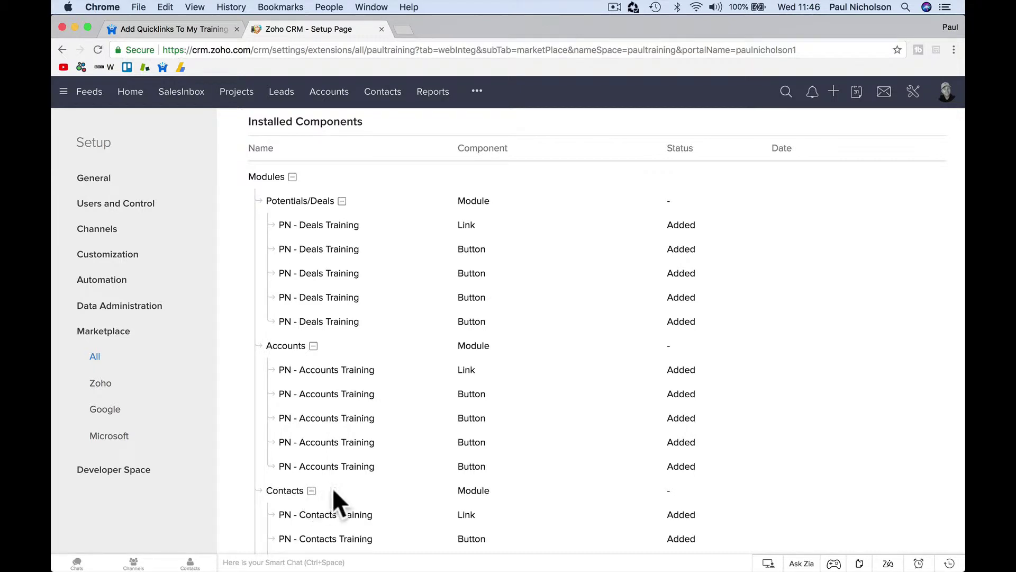
{"action": "scroll", "coordinate": [371, 472], "scroll_direction": "up", "scroll_amount": 7}
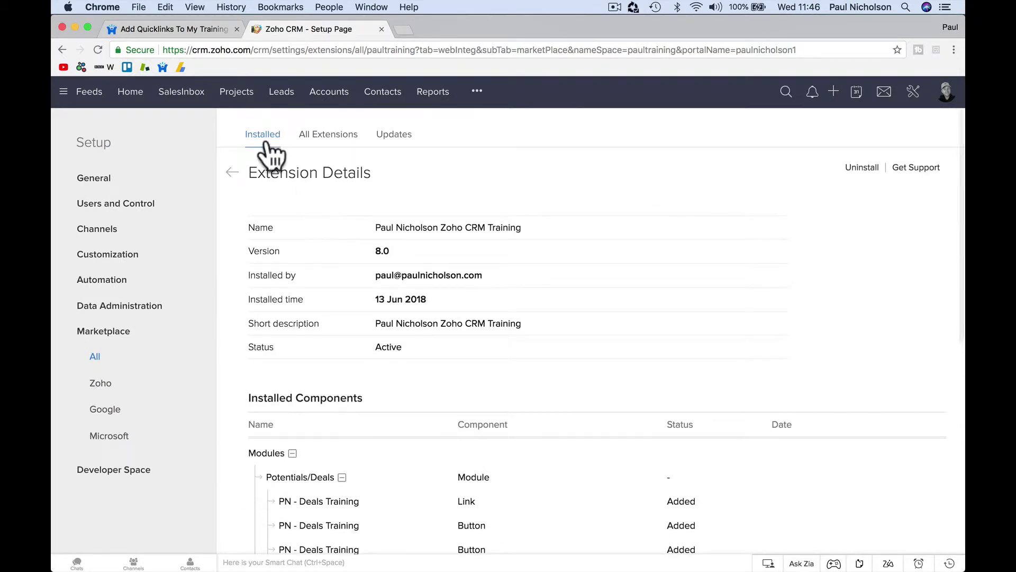
- Launch PN - Lead Training for the Test lead from the Leads list, then close it
{"action": "left_click", "coordinate": [274, 101]}
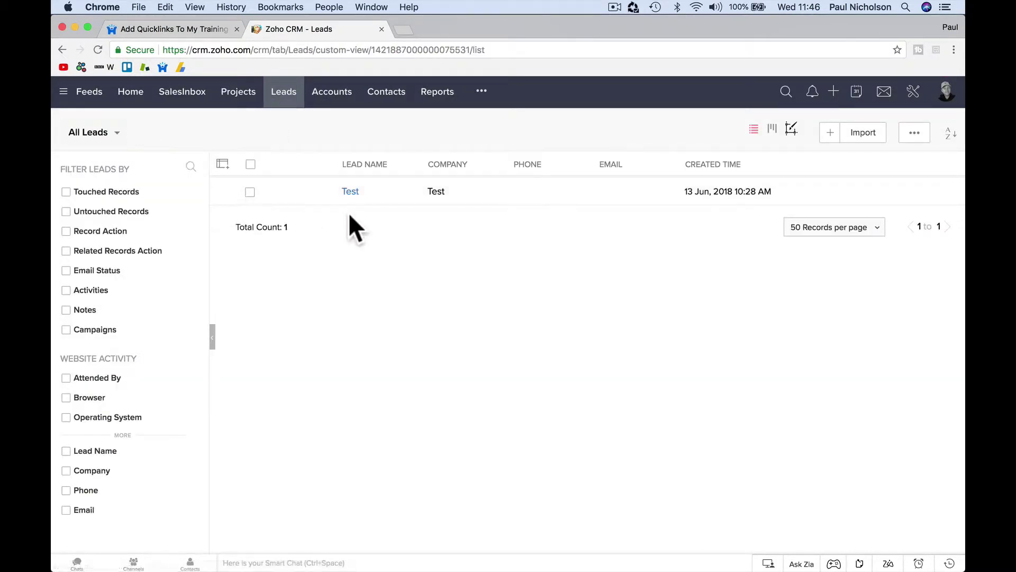
{"action": "left_click", "coordinate": [250, 192]}
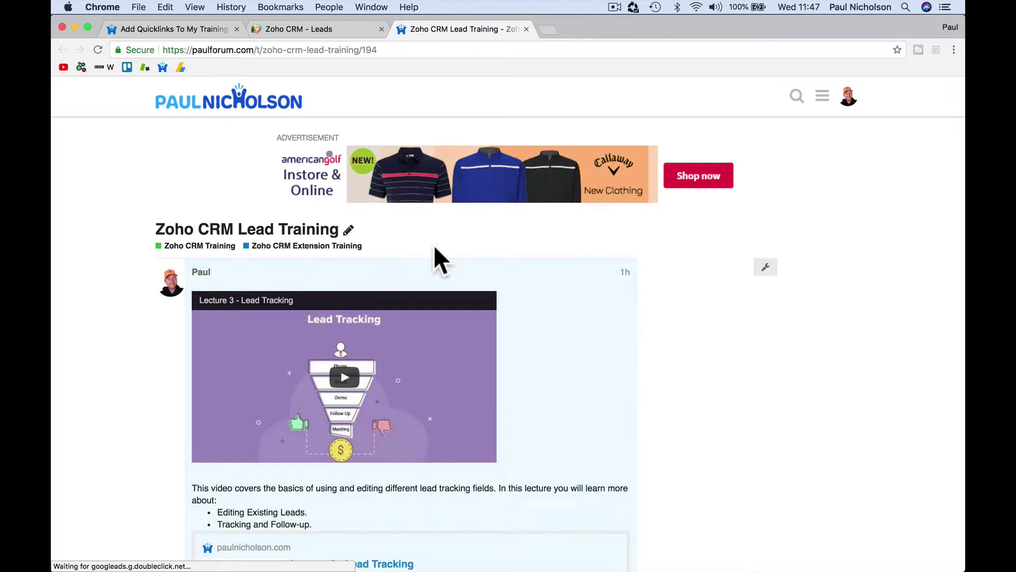
{"action": "left_click", "coordinate": [526, 29]}
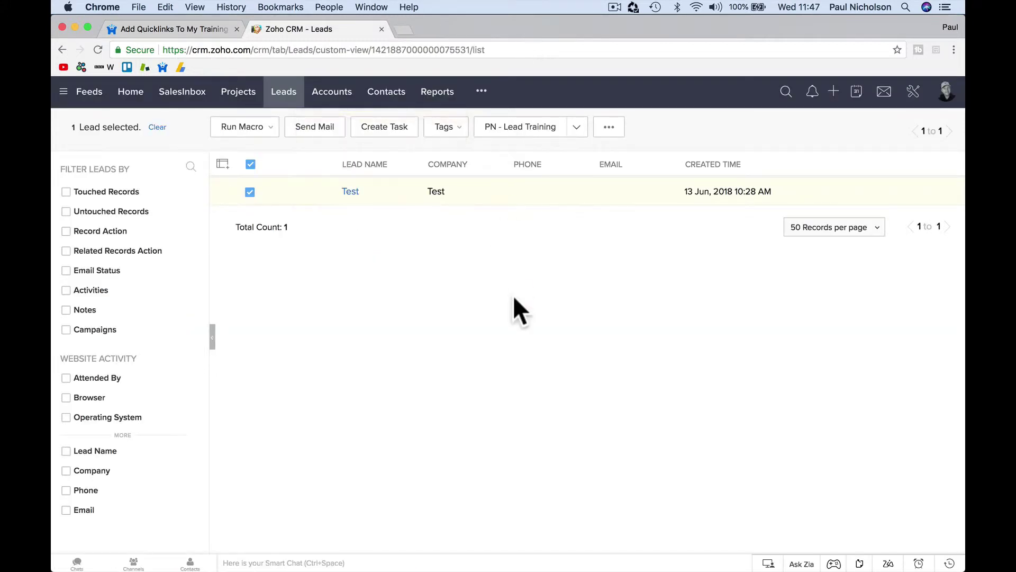
- From the Test lead's record, launch PN - Lead Training via the actions dropdown, then close it
{"action": "left_click", "coordinate": [349, 195]}
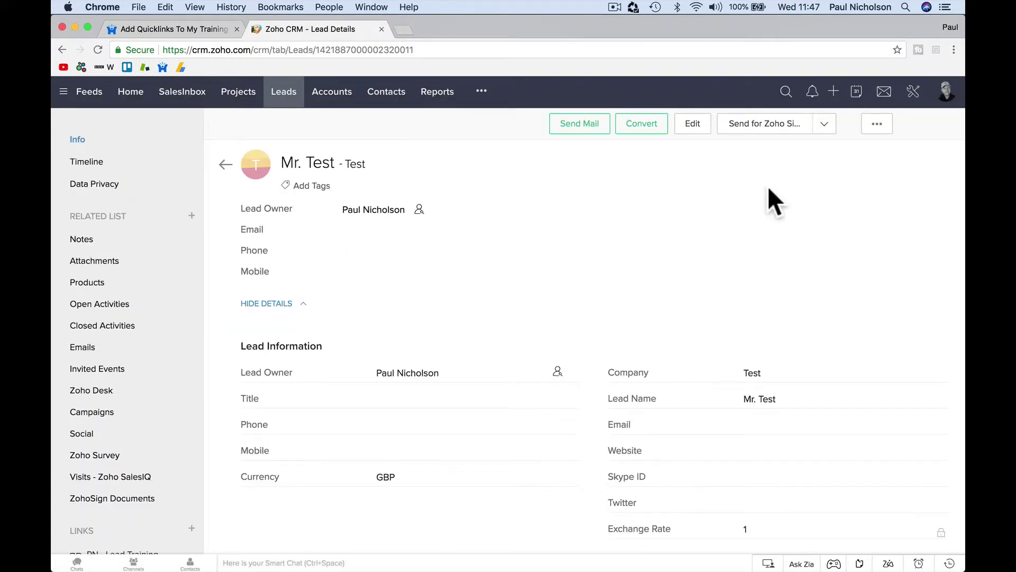
{"action": "left_click", "coordinate": [825, 125]}
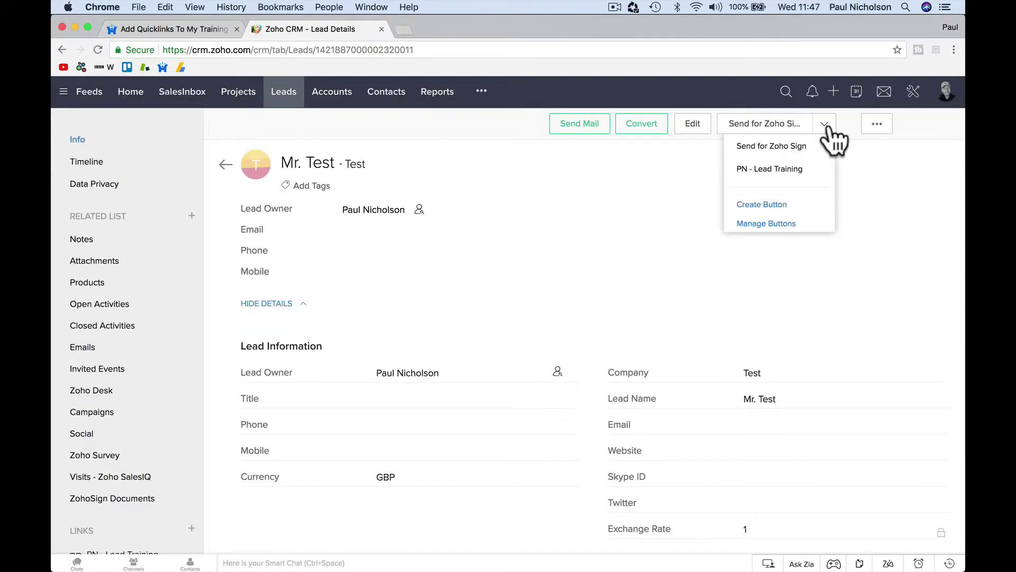
{"action": "left_click", "coordinate": [793, 169]}
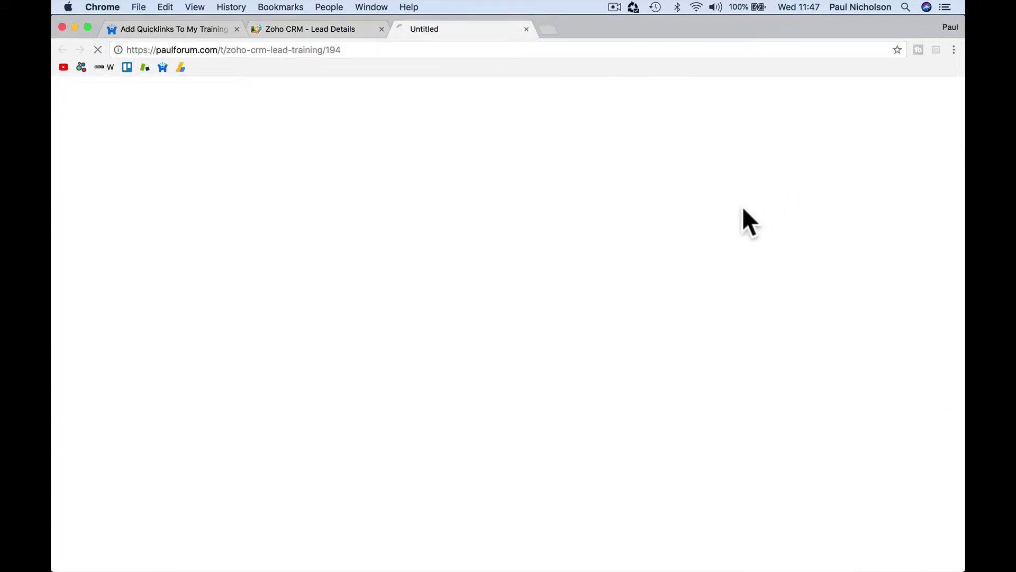
{"action": "left_click", "coordinate": [527, 29]}
{"action": "scroll", "coordinate": [153, 484], "scroll_direction": "down", "scroll_amount": 1}
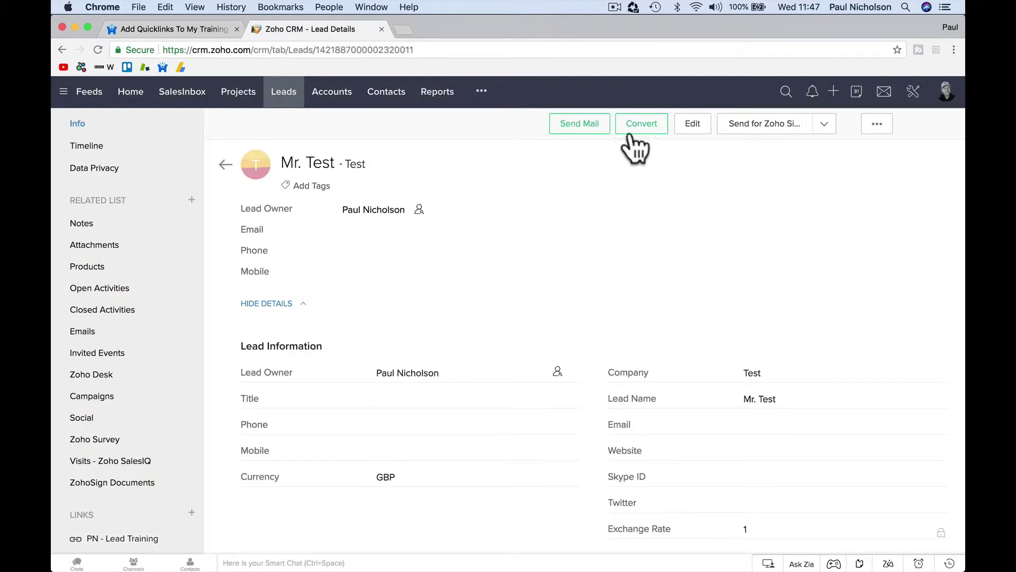
- Open and cancel the Test lead's Edit form, then start a new lead from Leads
{"action": "left_click", "coordinate": [692, 127]}
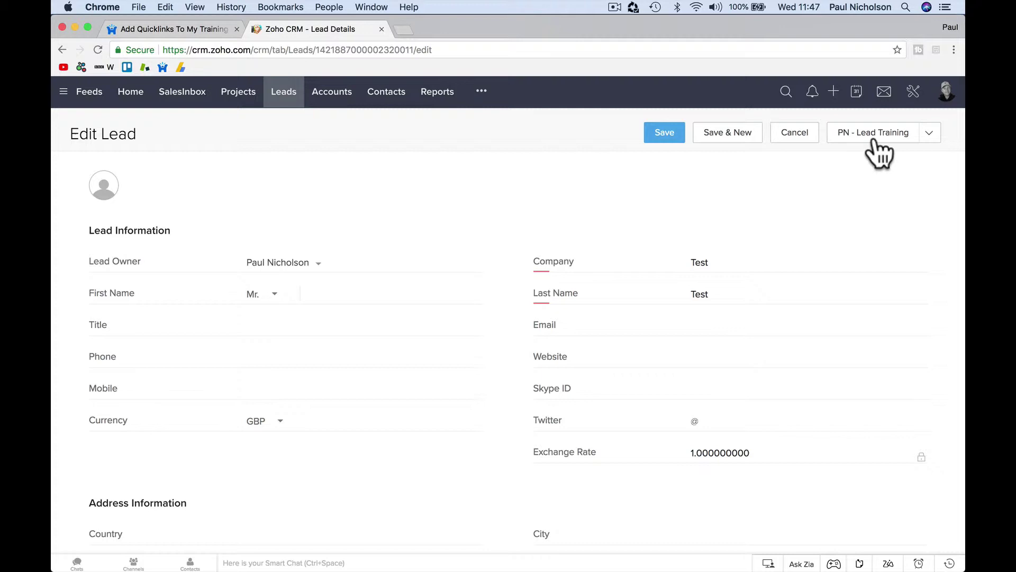
{"action": "left_click", "coordinate": [789, 137]}
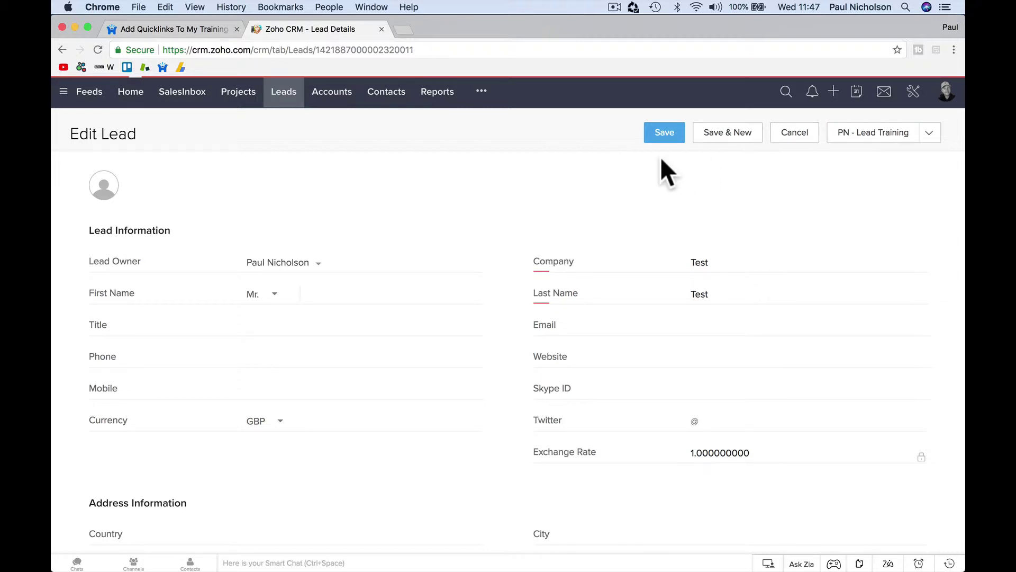
{"action": "left_click", "coordinate": [288, 97]}
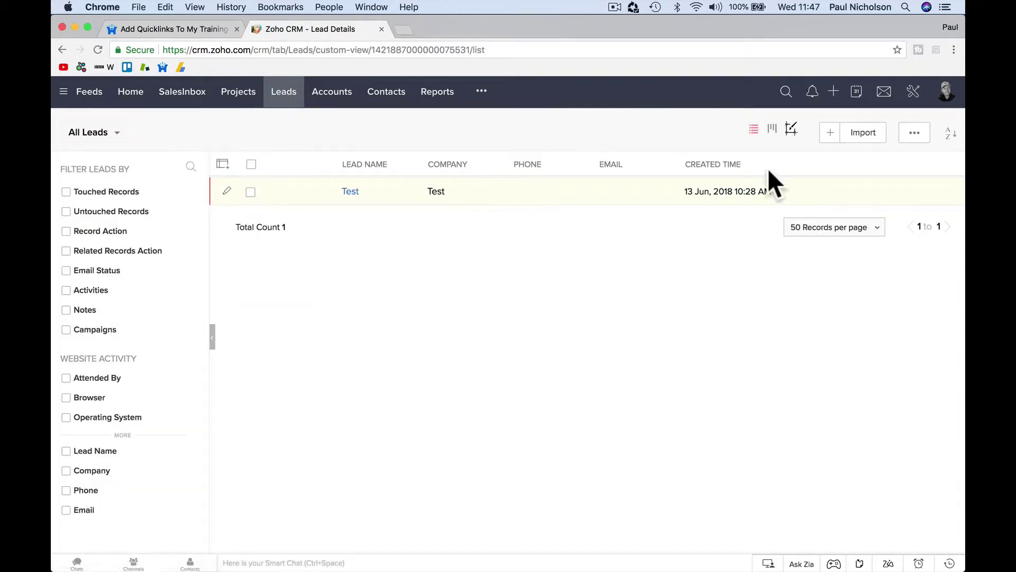
{"action": "left_click", "coordinate": [831, 137]}
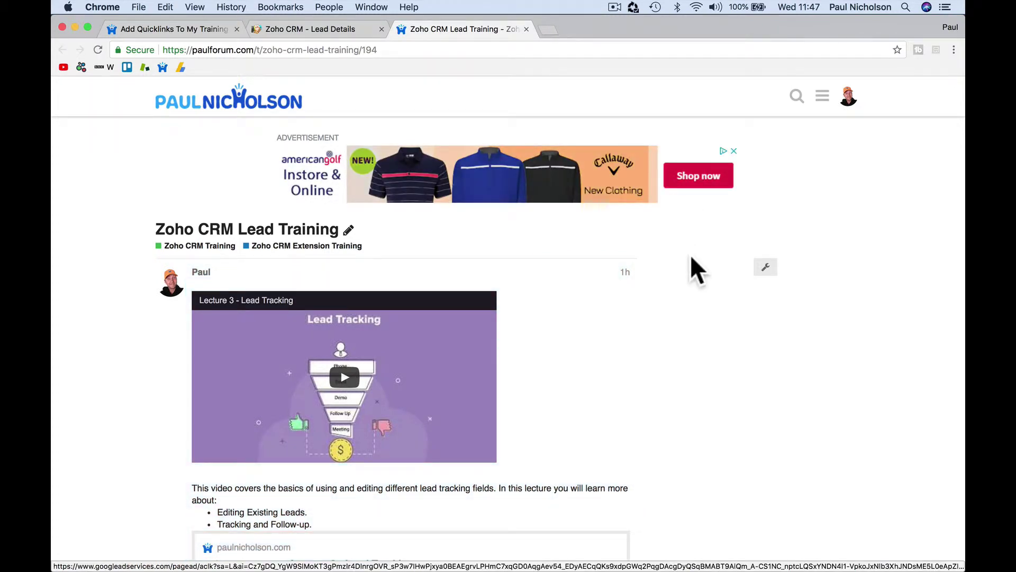
- Close the lead training page, then launch PN - Accounts Training for the first account
{"action": "left_click", "coordinate": [526, 29]}
{"action": "left_click", "coordinate": [324, 95]}
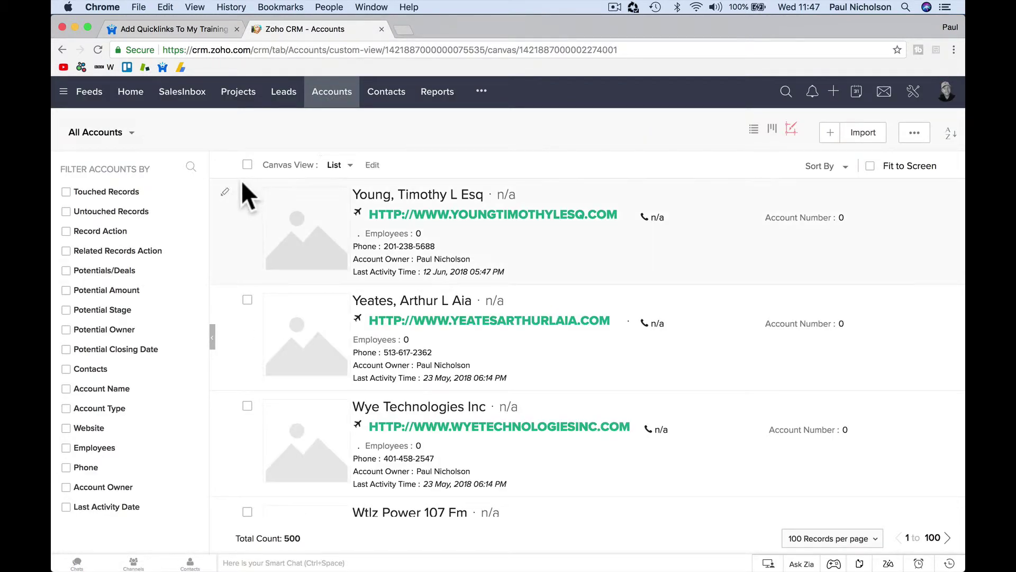
{"action": "left_click", "coordinate": [247, 193]}
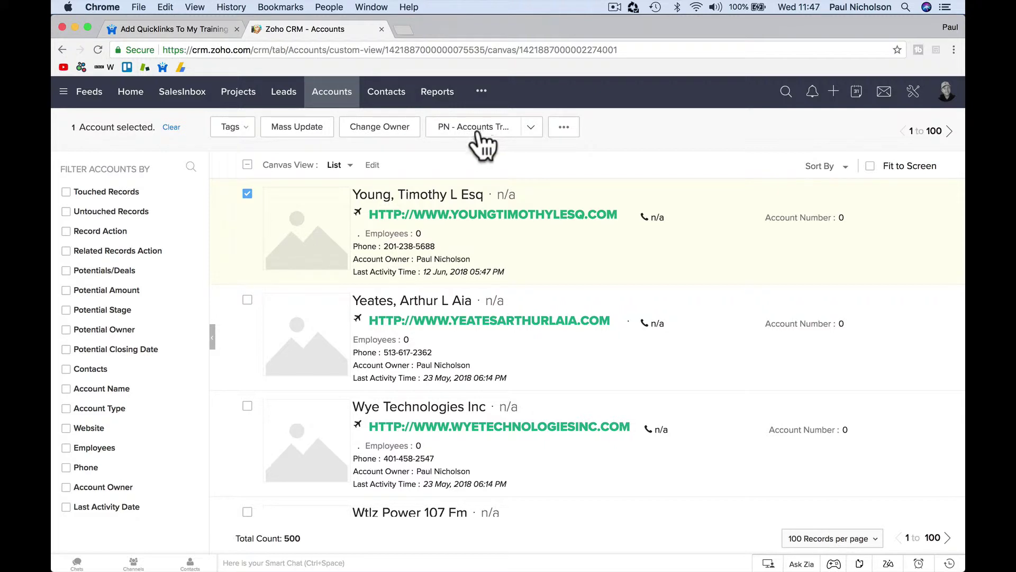
{"action": "left_click", "coordinate": [429, 198]}
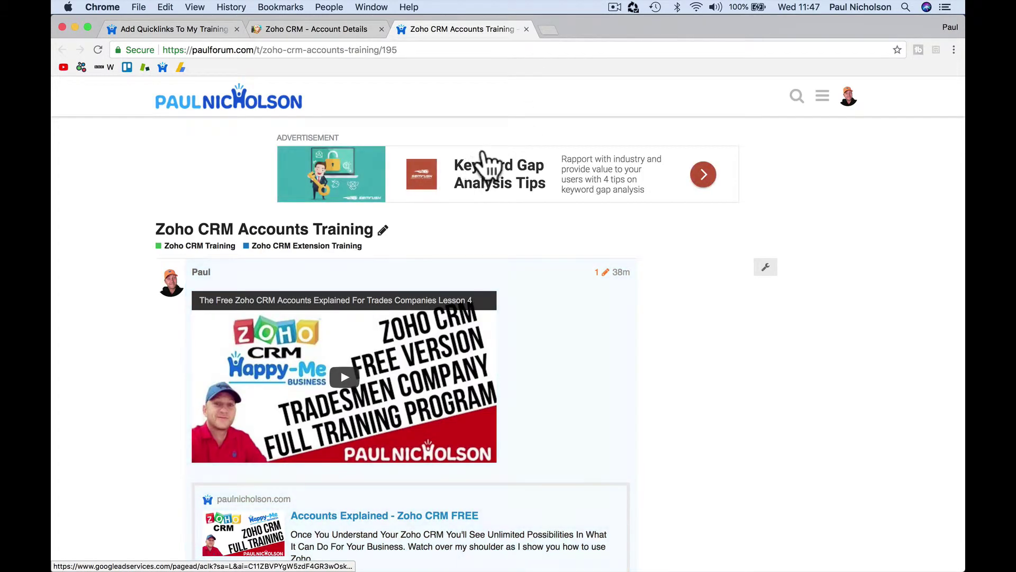
- Close the Zoho CRM Accounts Training tab to return to the account's details
{"action": "left_click", "coordinate": [526, 29]}
{"action": "scroll", "coordinate": [170, 447], "scroll_direction": "down", "scroll_amount": 3}
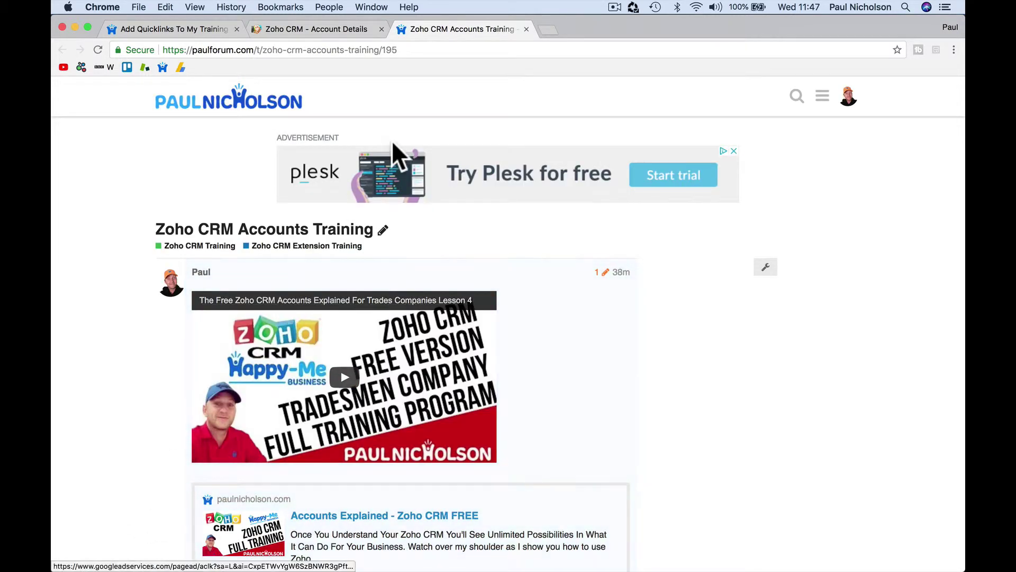
{"action": "left_click", "coordinate": [527, 29]}
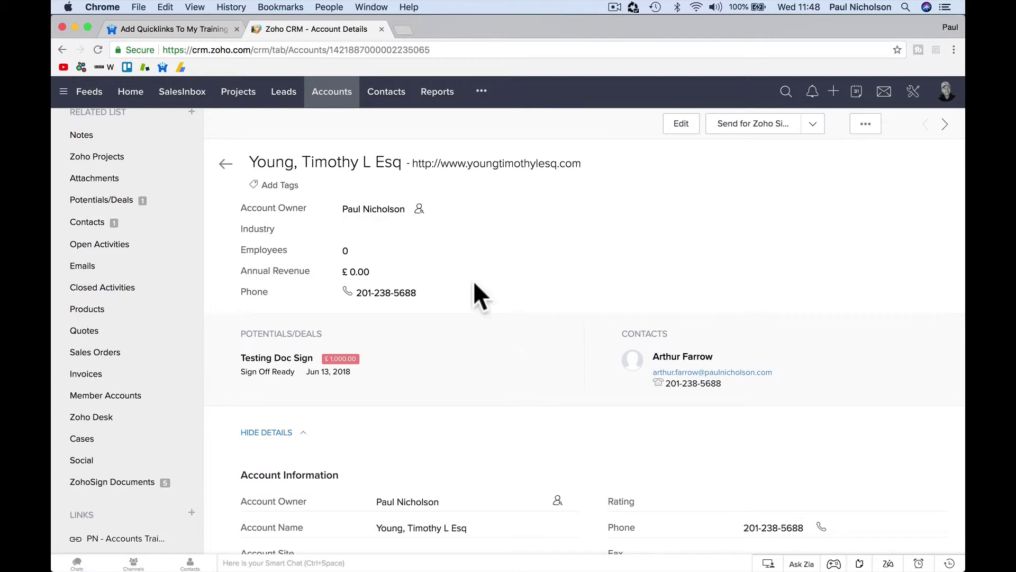
- Go to Potentials/Deals through the ••• module menu and start a new potential
{"action": "left_click", "coordinate": [396, 103]}
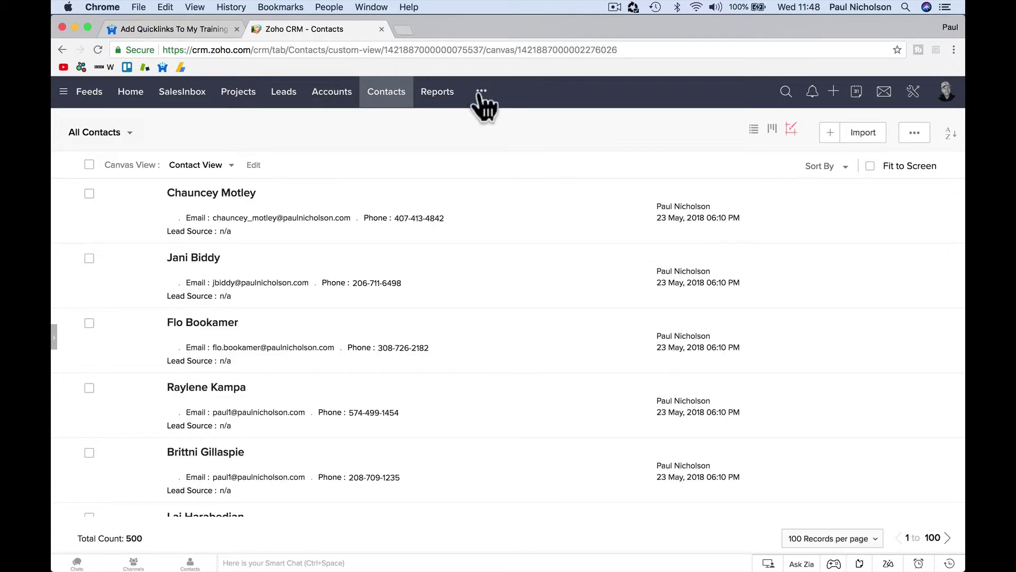
{"action": "left_click", "coordinate": [481, 103]}
{"action": "left_click", "coordinate": [522, 146]}
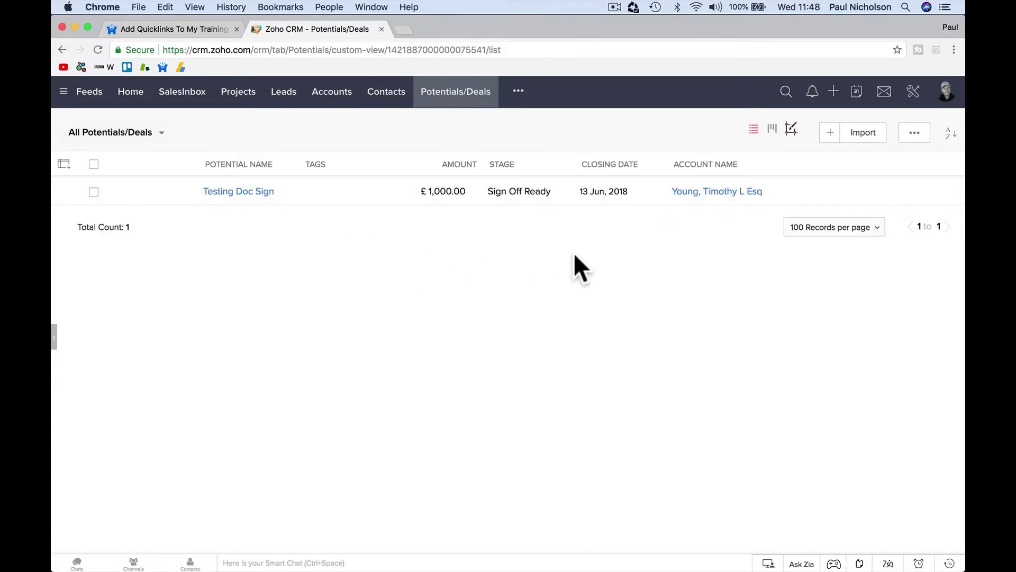
{"action": "left_click", "coordinate": [829, 133]}
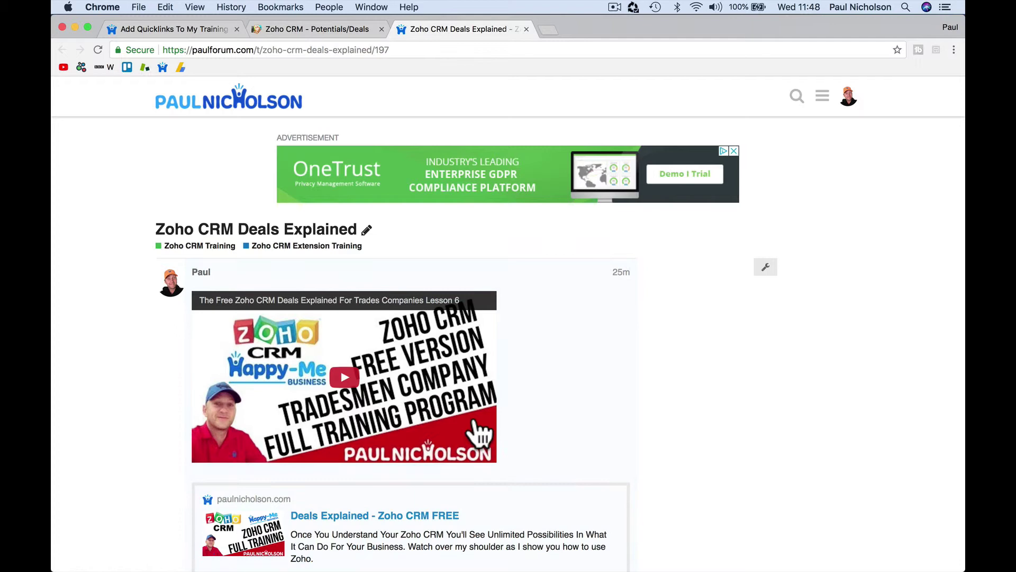
- Start an empty reply on the Deals Explained post, then return to the quicklinks lecture
{"action": "scroll", "coordinate": [473, 421], "scroll_direction": "down", "scroll_amount": 5}
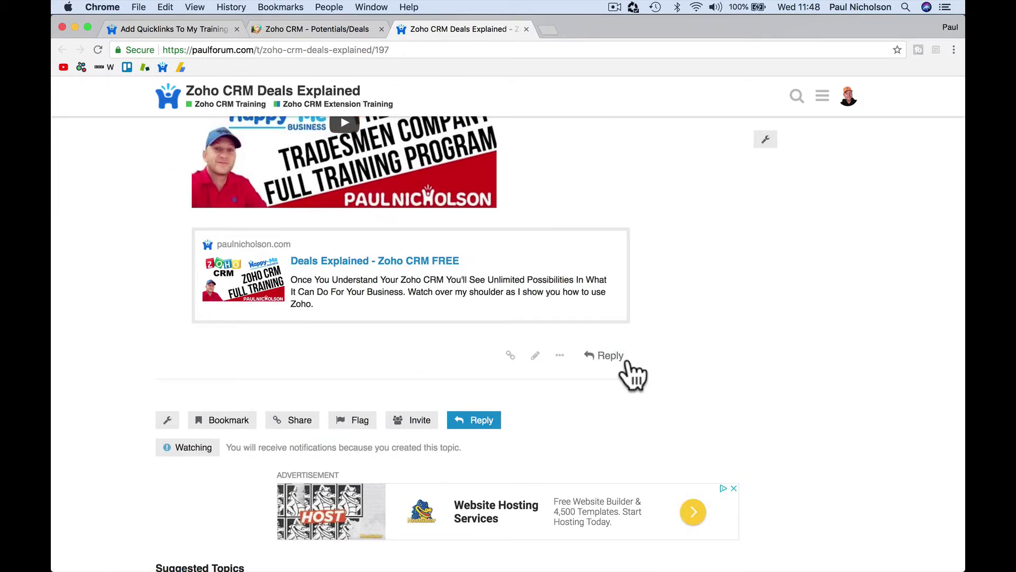
{"action": "left_click", "coordinate": [620, 358]}
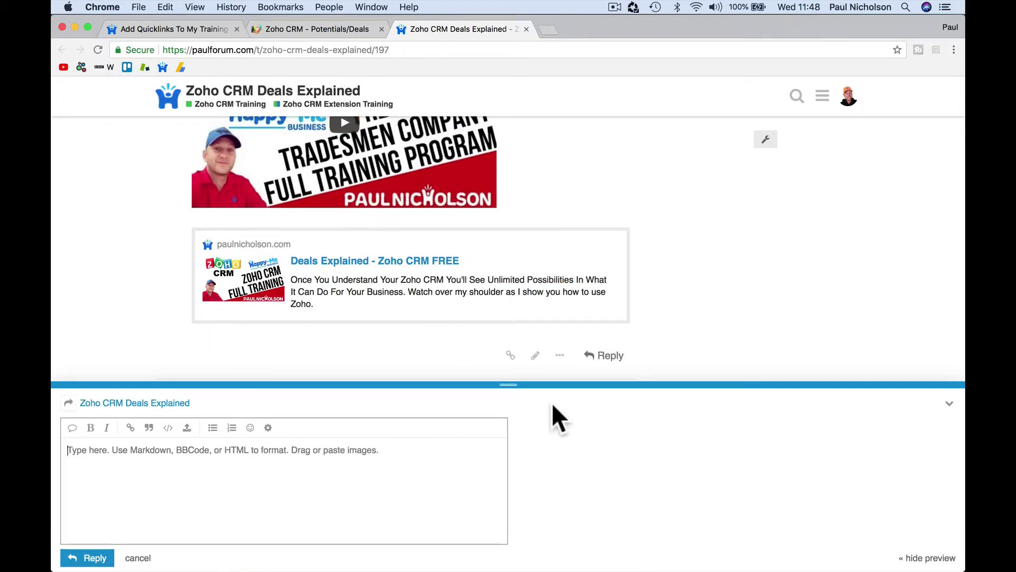
{"action": "left_click", "coordinate": [379, 465]}
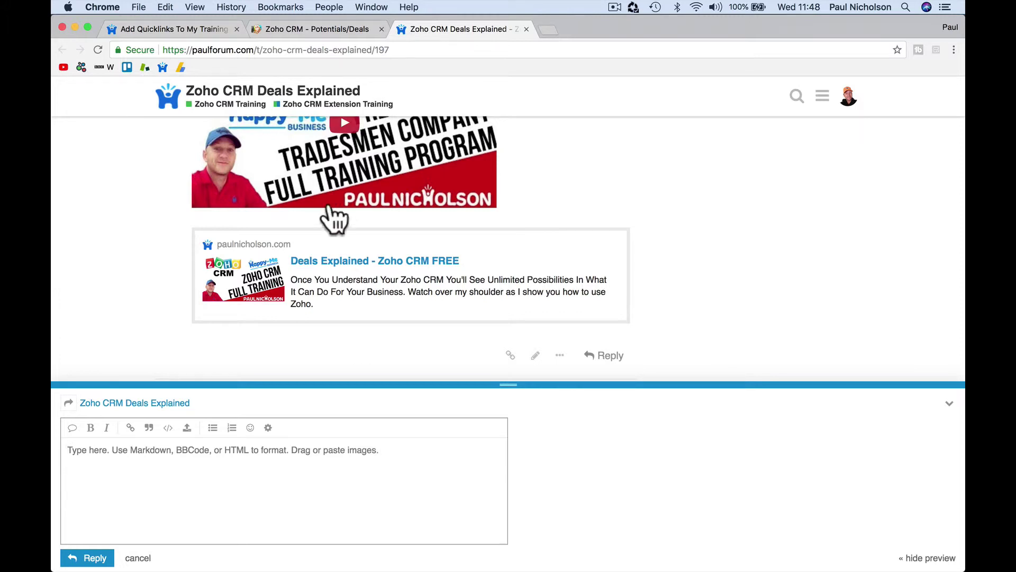
{"action": "left_click", "coordinate": [204, 33]}
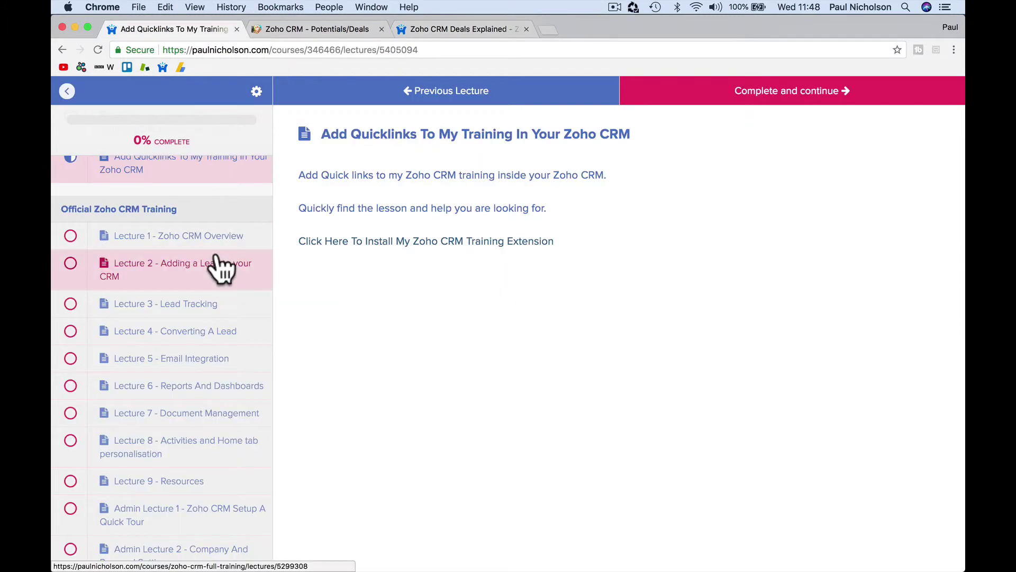
- Scroll through the Paul Nicholson Courses lecture list, then switch back to the Zoho CRM Potentials/Deals tab
{"action": "scroll", "coordinate": [228, 270], "scroll_direction": "up", "scroll_amount": 5}
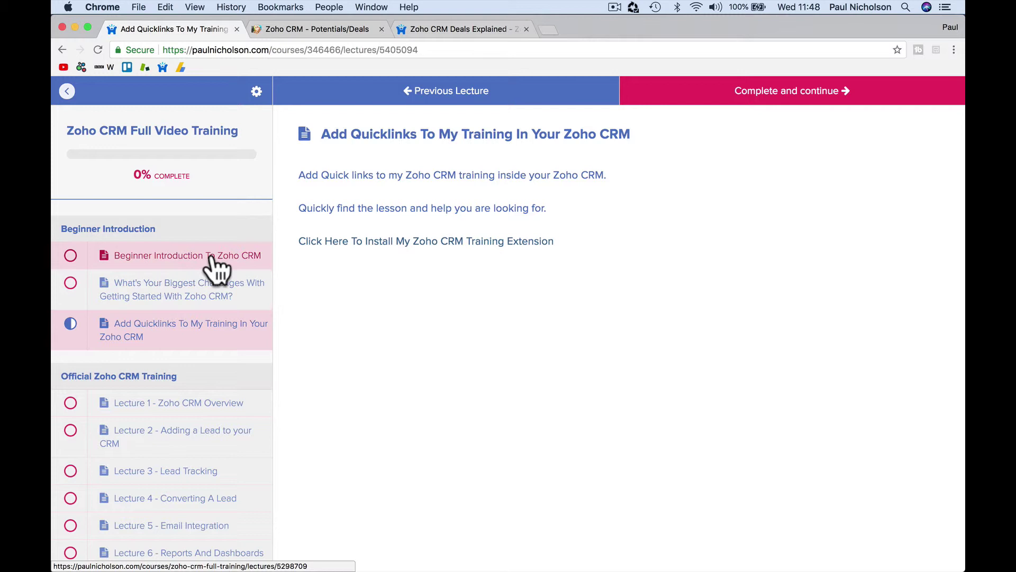
{"action": "scroll", "coordinate": [229, 405], "scroll_direction": "down", "scroll_amount": 3}
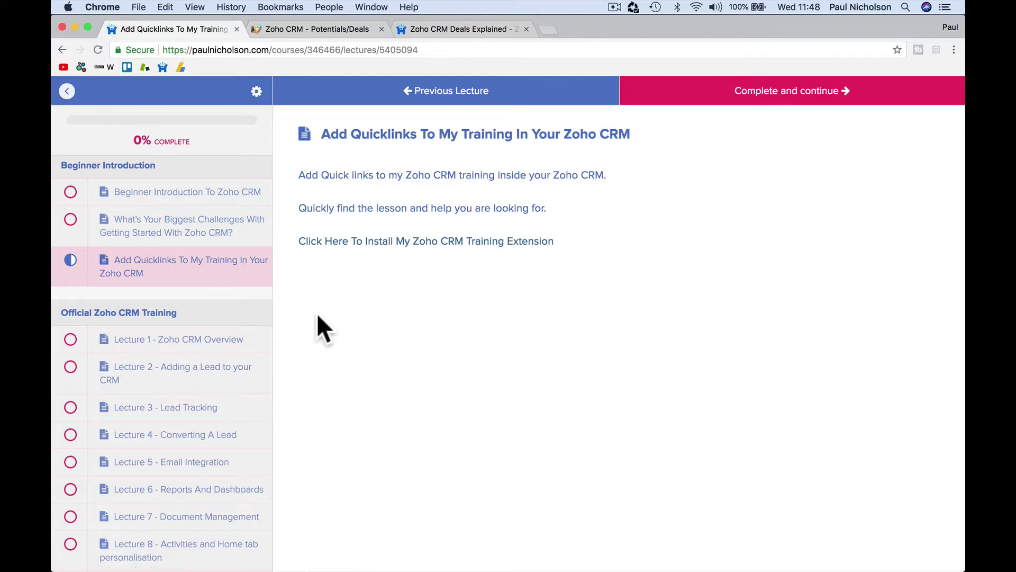
{"action": "left_click", "coordinate": [312, 29]}
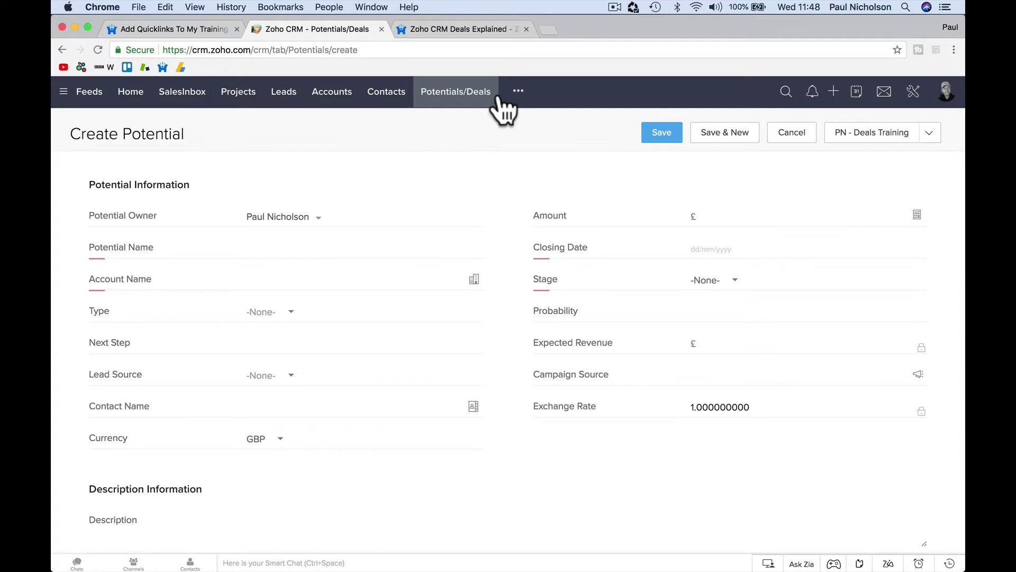
- Browse the additional modules in the ••• nav bar menu, then dismiss the list
{"action": "left_click", "coordinate": [519, 91]}
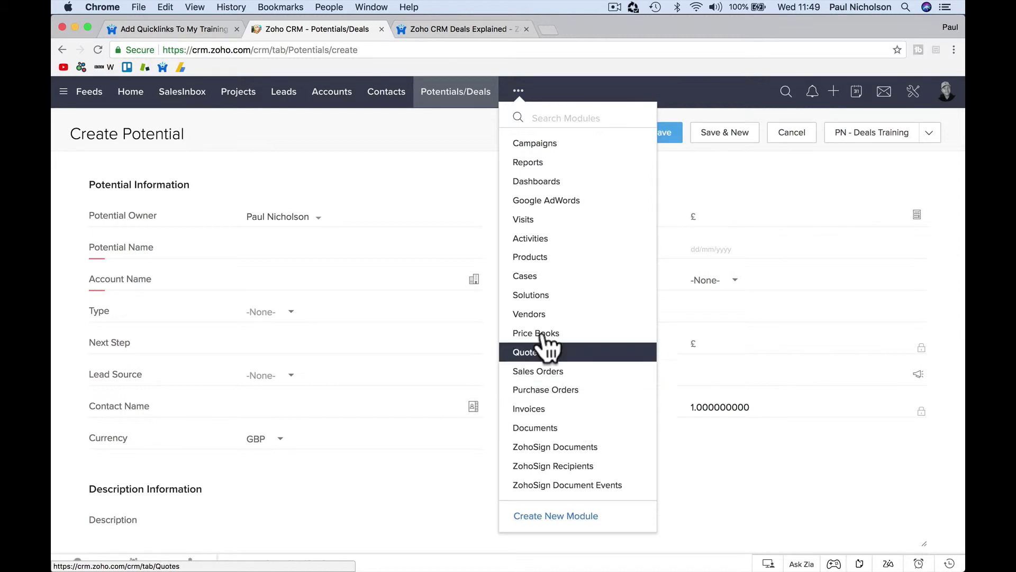
{"action": "left_click", "coordinate": [518, 92]}
{"action": "left_click", "coordinate": [518, 93]}
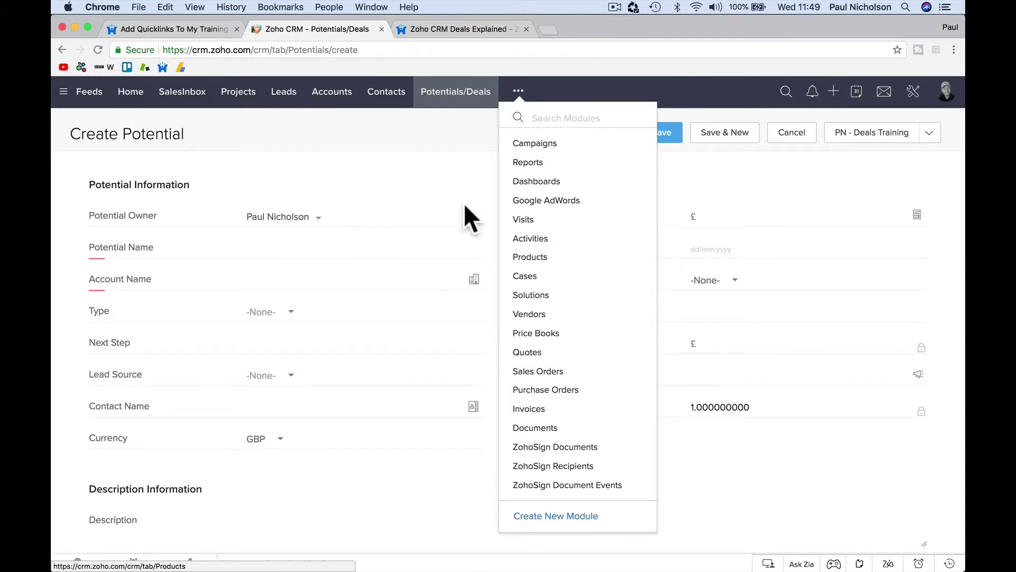
{"action": "left_click", "coordinate": [436, 153]}
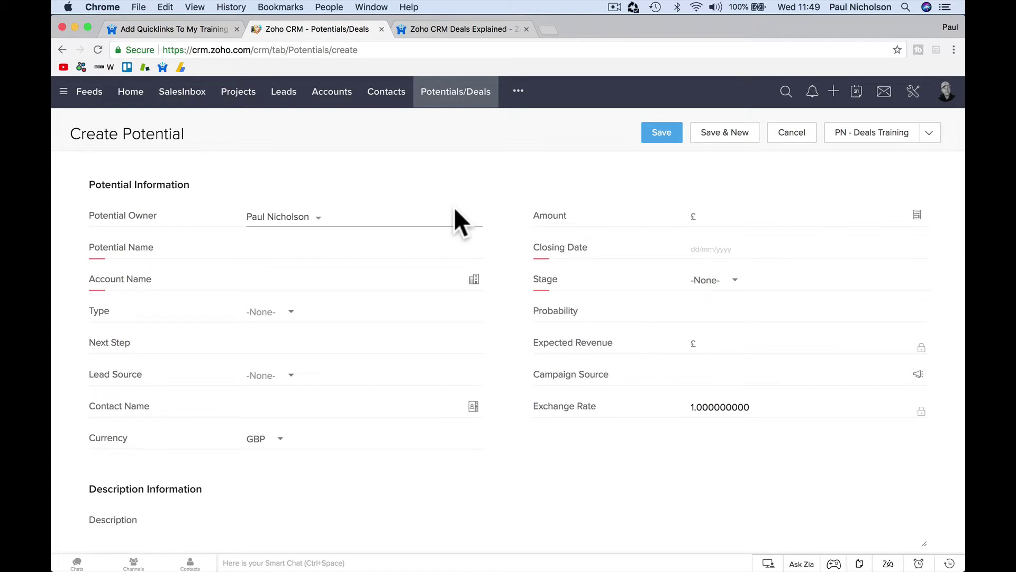
- Open the Test lead for editing and launch the PN - Lead Training page in a new tab
{"action": "left_click", "coordinate": [281, 94]}
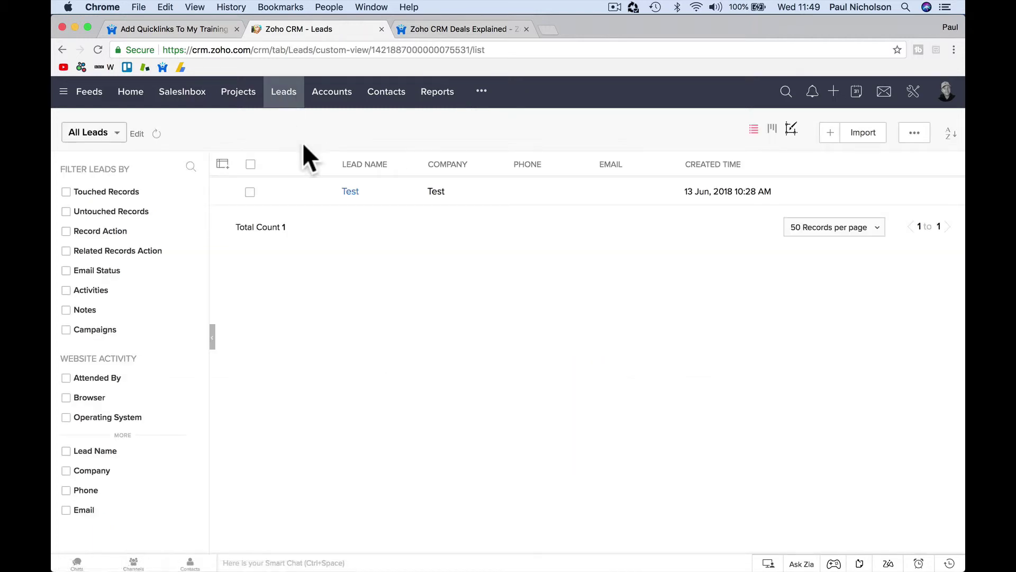
{"action": "left_click", "coordinate": [351, 192]}
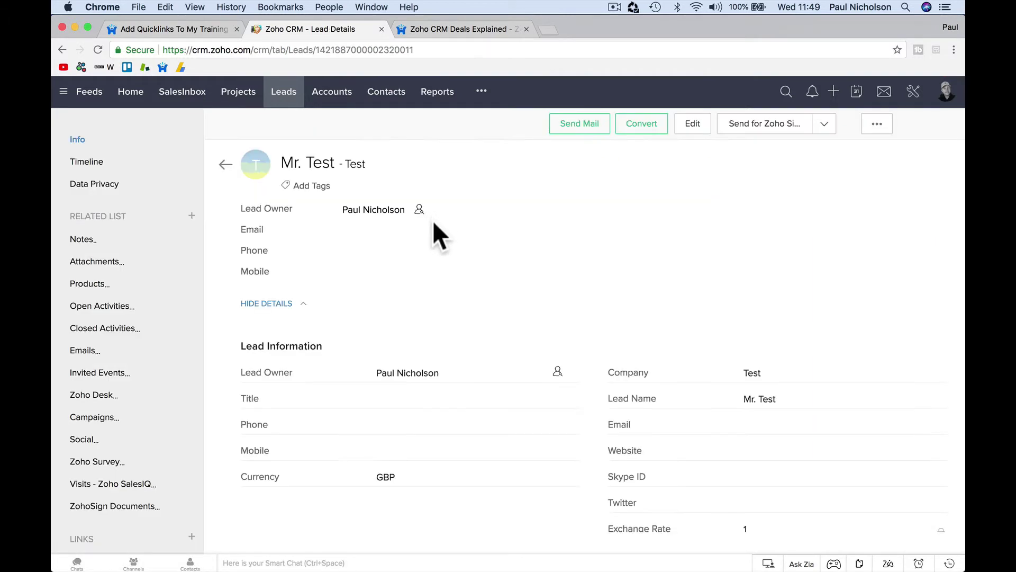
{"action": "left_click", "coordinate": [825, 125]}
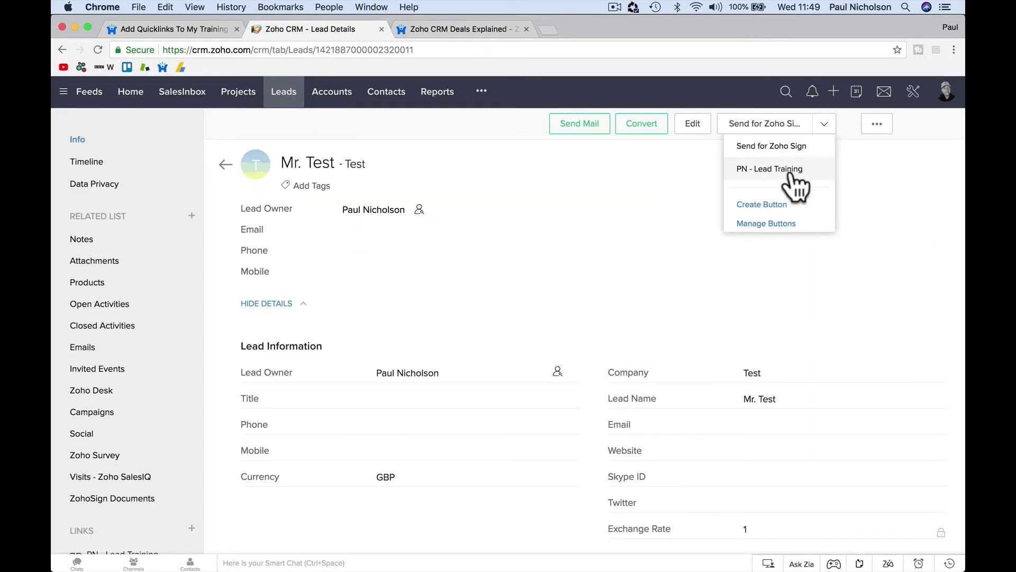
{"action": "left_click", "coordinate": [694, 123]}
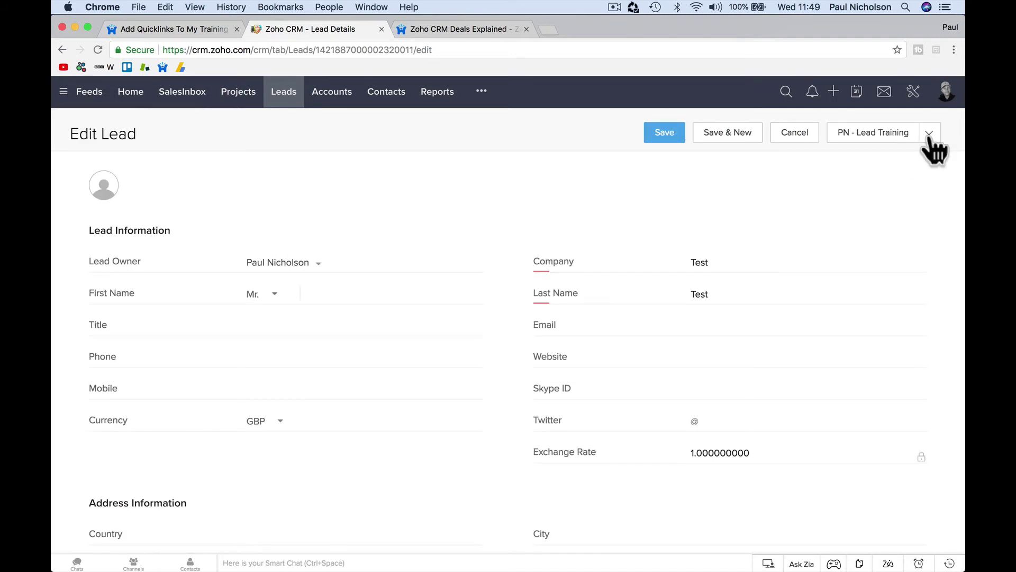
{"action": "left_click", "coordinate": [930, 134]}
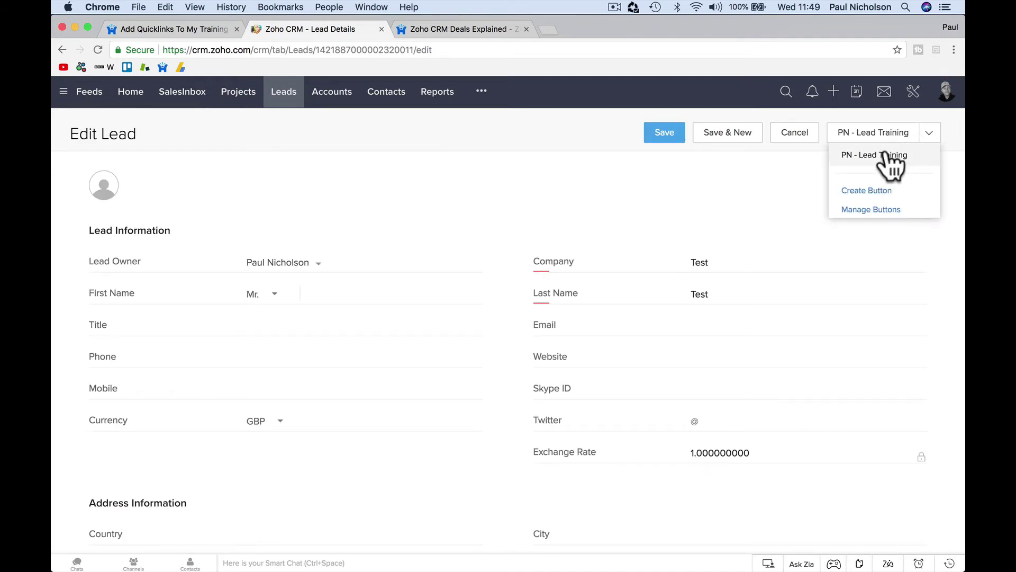
{"action": "left_click", "coordinate": [886, 154]}
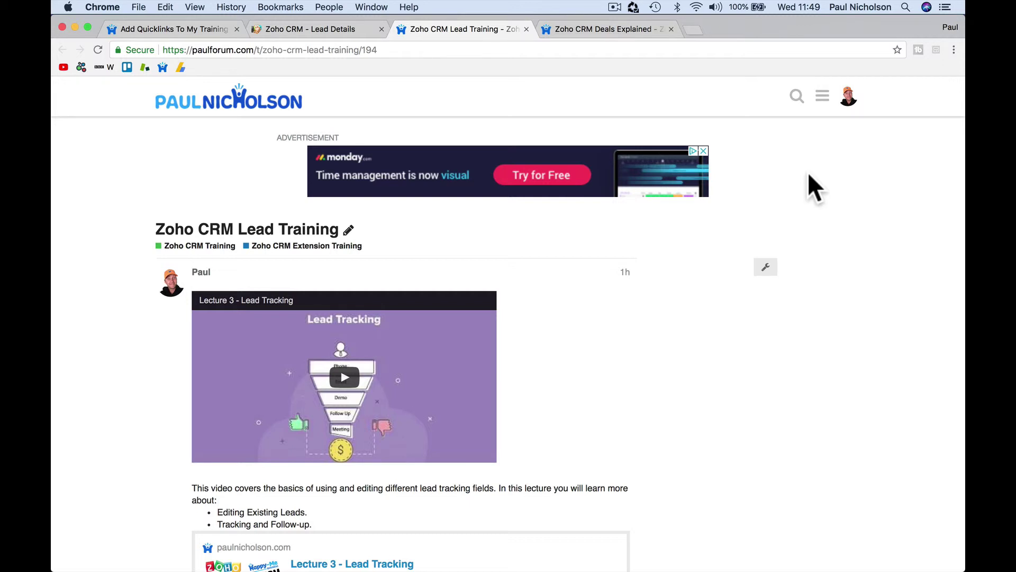
- Switch back to the Zoho CRM - Lead Details tab showing the Test lead's Edit Lead form
{"action": "left_click", "coordinate": [329, 30]}
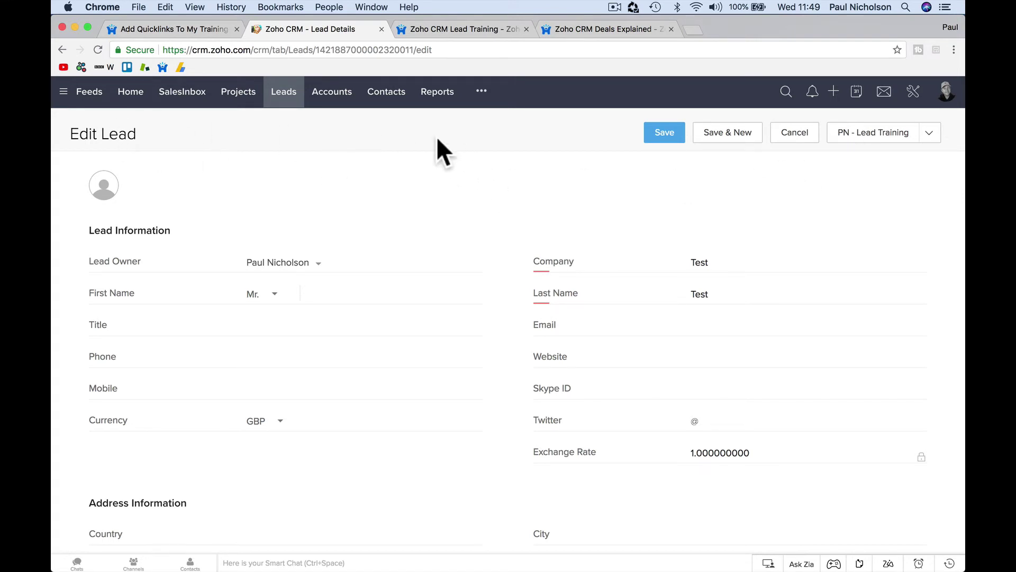
- In Contacts, select the first contact and launch PN - Contacts Training in a new tab
{"action": "left_click", "coordinate": [372, 96]}
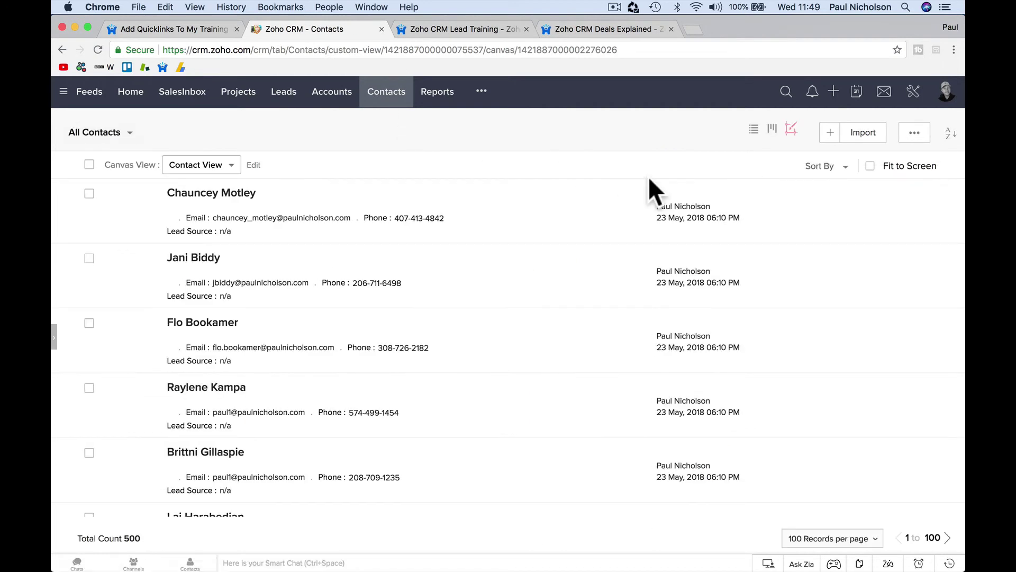
{"action": "left_click", "coordinate": [89, 194]}
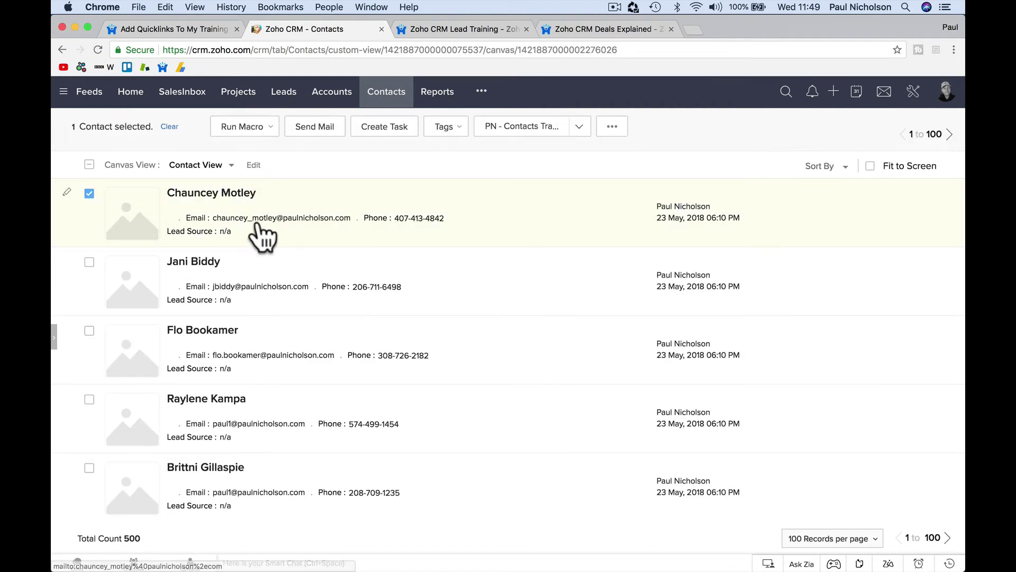
{"action": "left_click", "coordinate": [518, 132]}
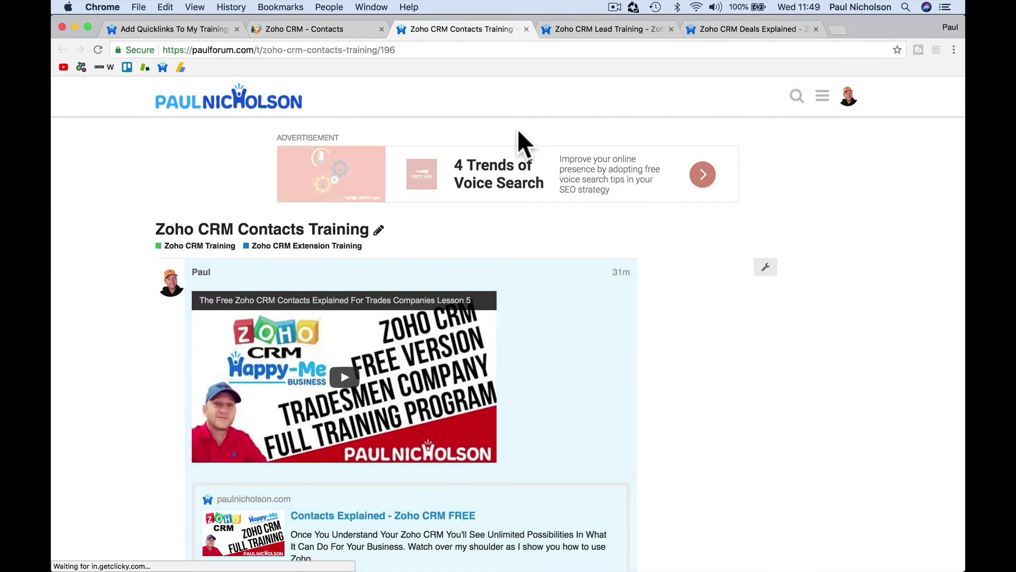